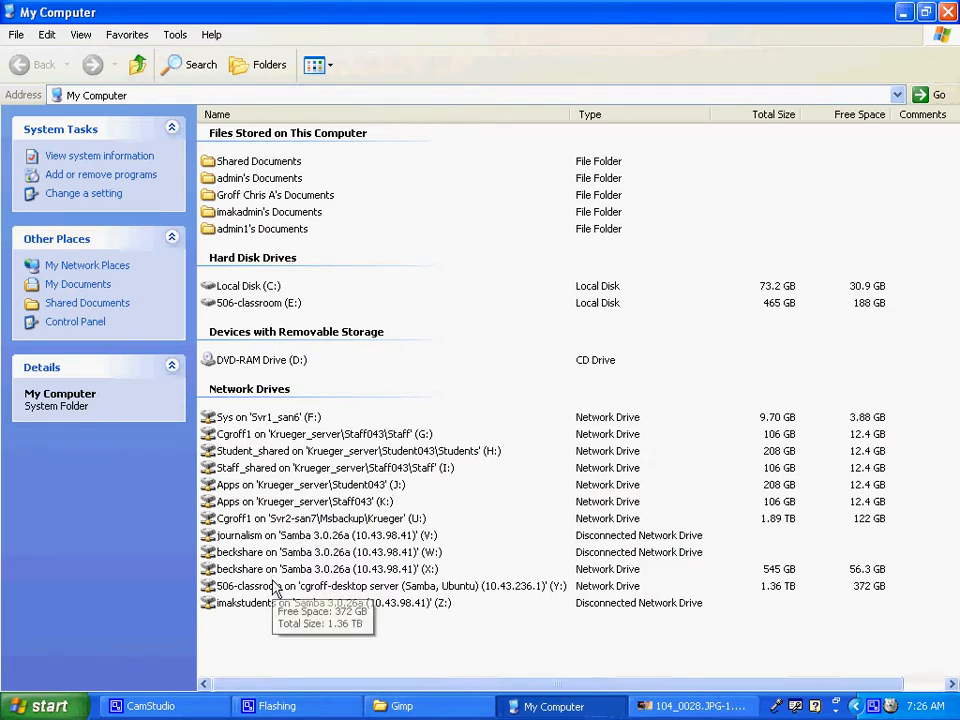
Step: Open the 6K Water Rocket Launch folder inside Class Pictures on the Y: network drive
double_click(255, 586)
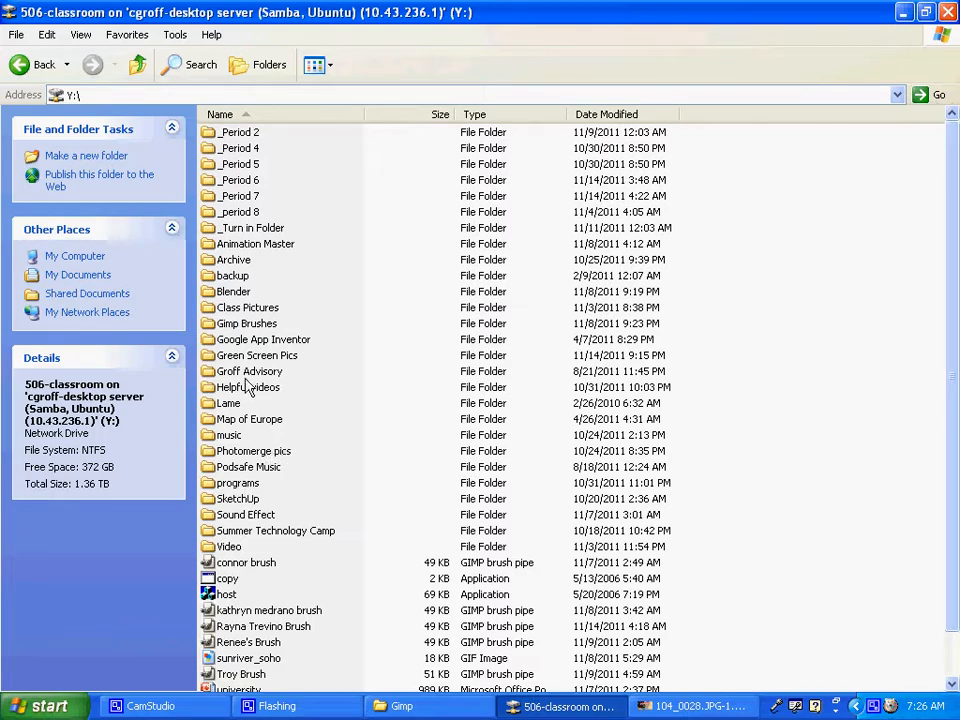
double_click(248, 308)
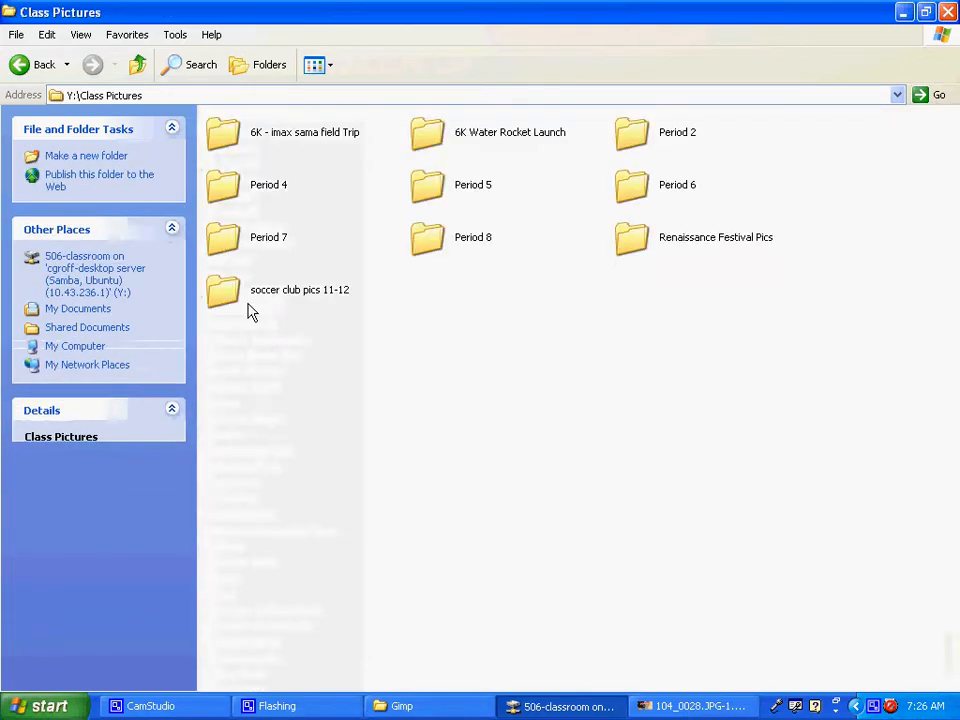
double_click(464, 137)
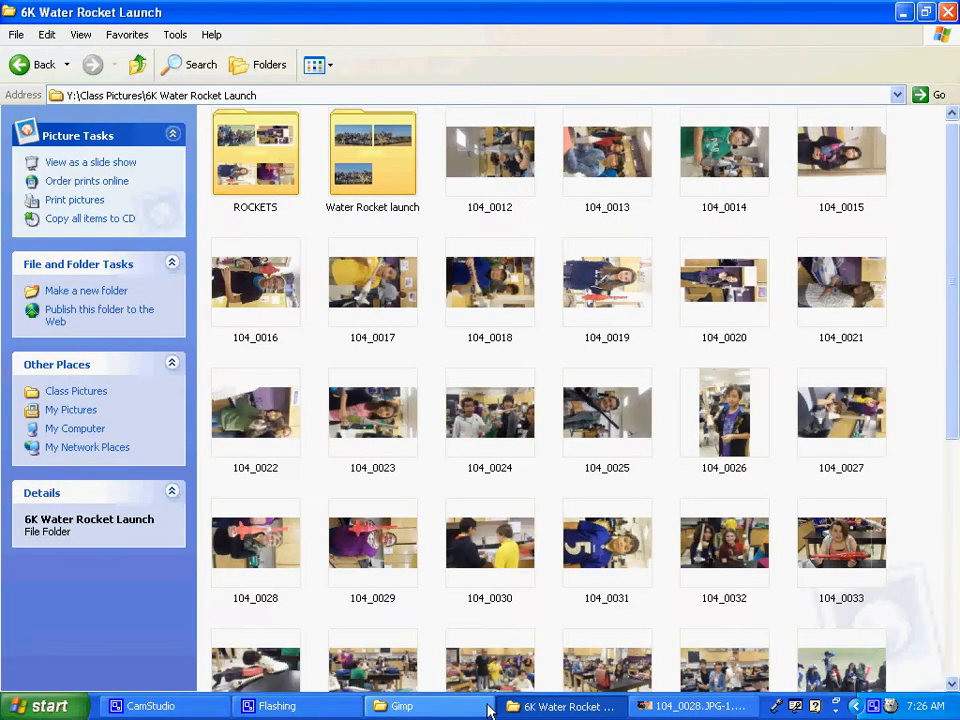
Step: Choose the photo 104_0028 of the boy holding the red rocket and open it with gimp-2.6
left_click(256, 552)
left_click(280, 430)
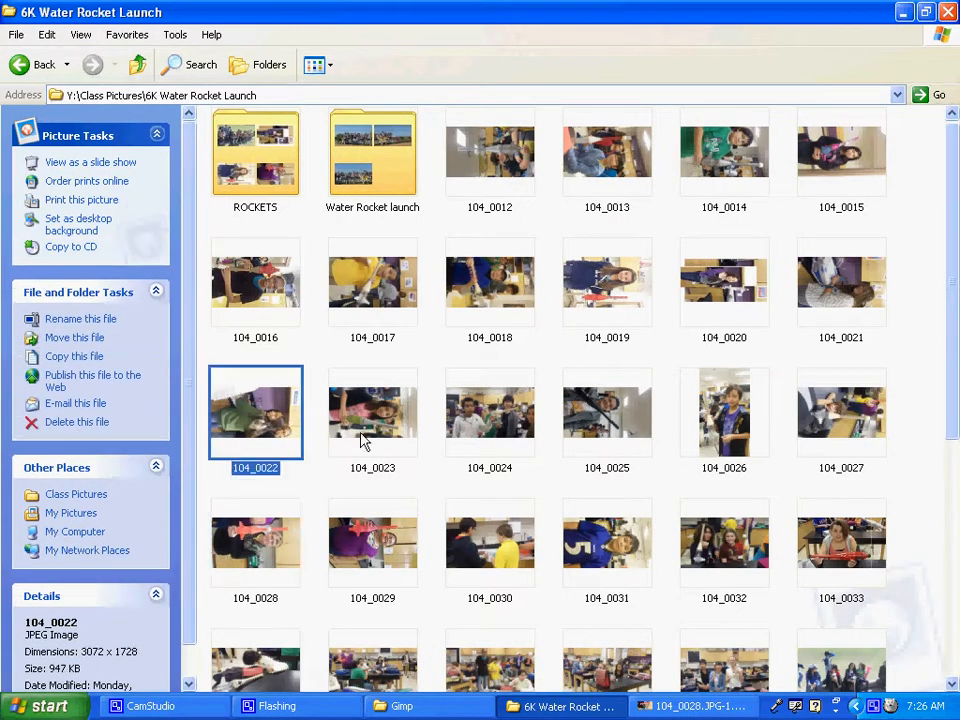
left_click(390, 426)
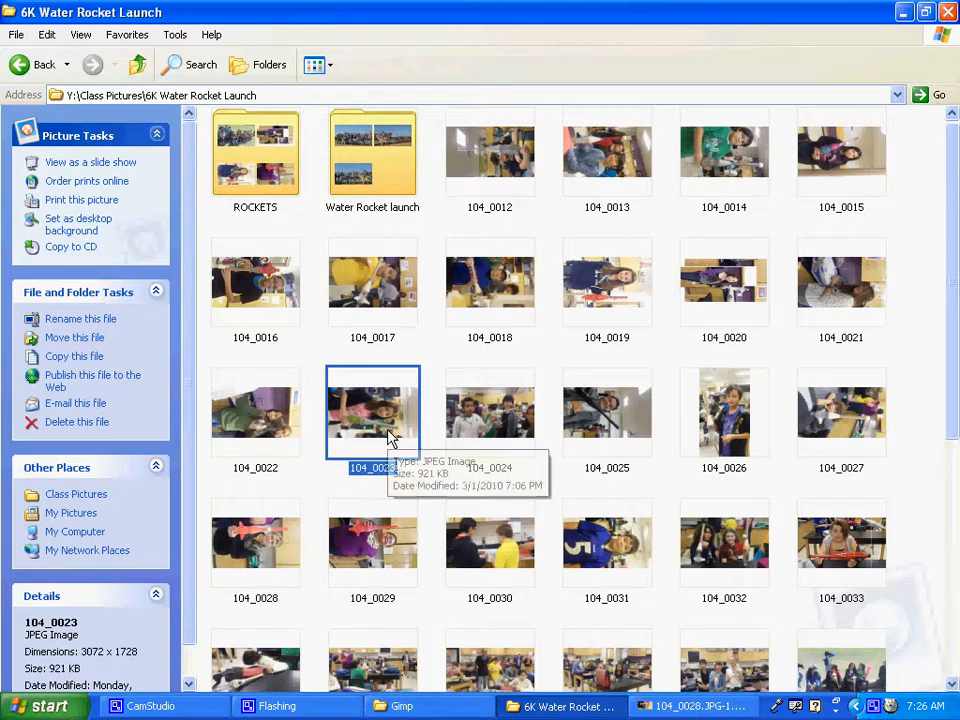
left_click(268, 562)
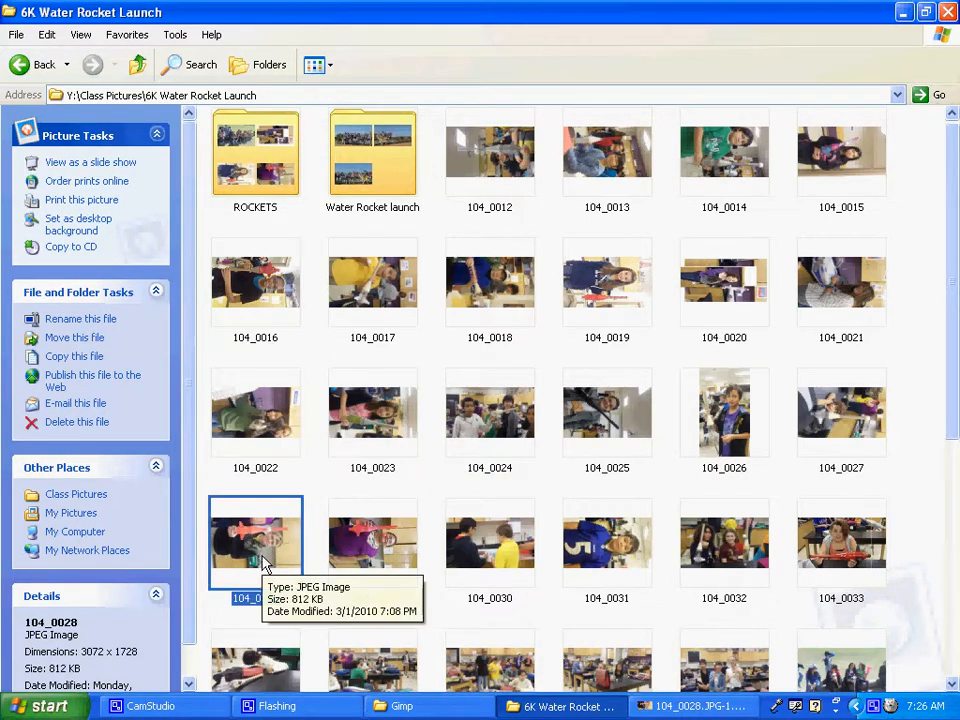
right_click(262, 557)
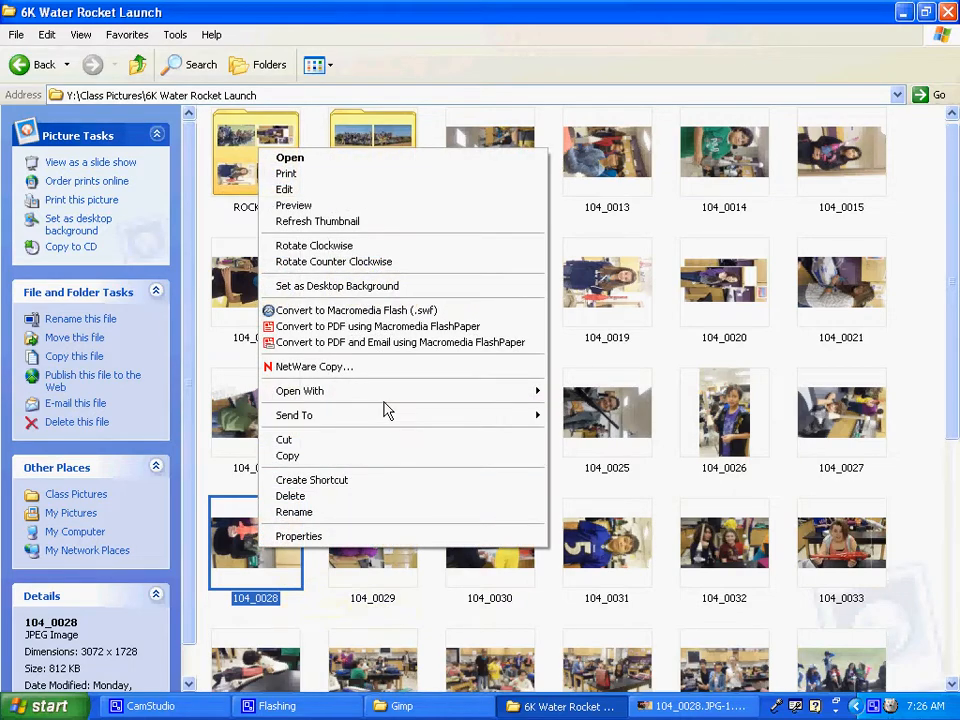
mouse_move(385, 400)
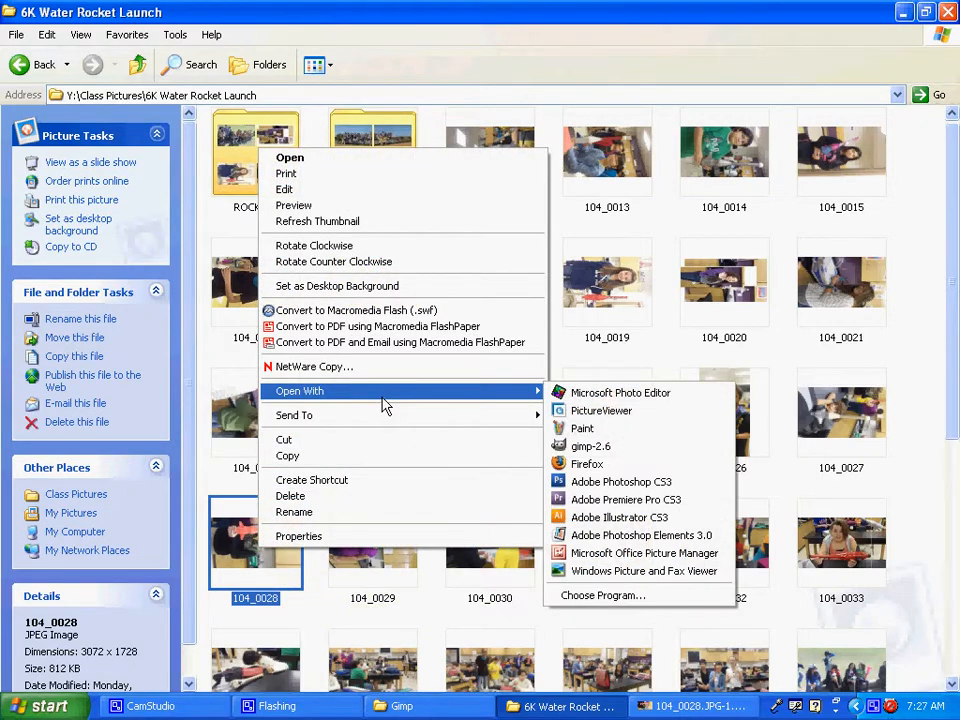
left_click(588, 448)
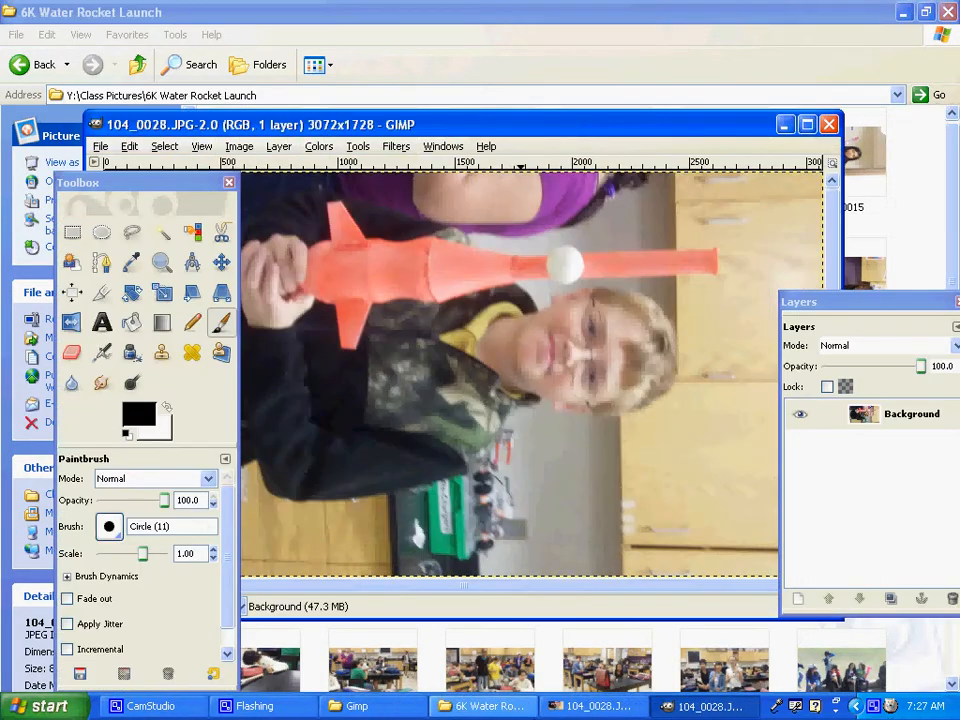
Step: Maximize the image window, move the Toolbox off the photo, and rotate the image 90° counter-clockwise
left_click(809, 125)
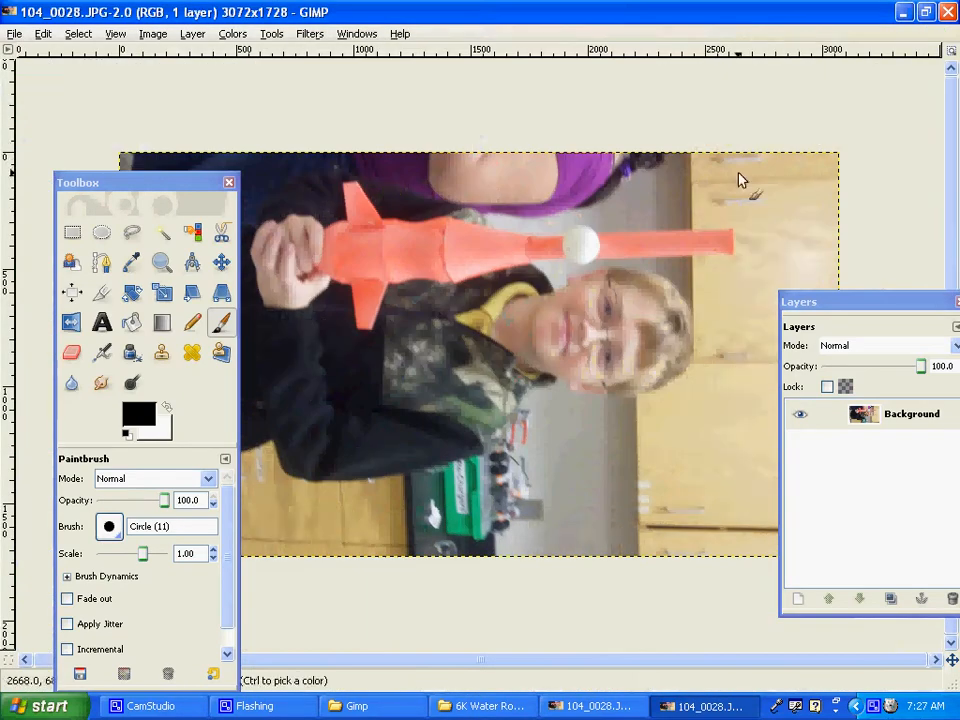
left_click_drag(115, 183, 18, 245)
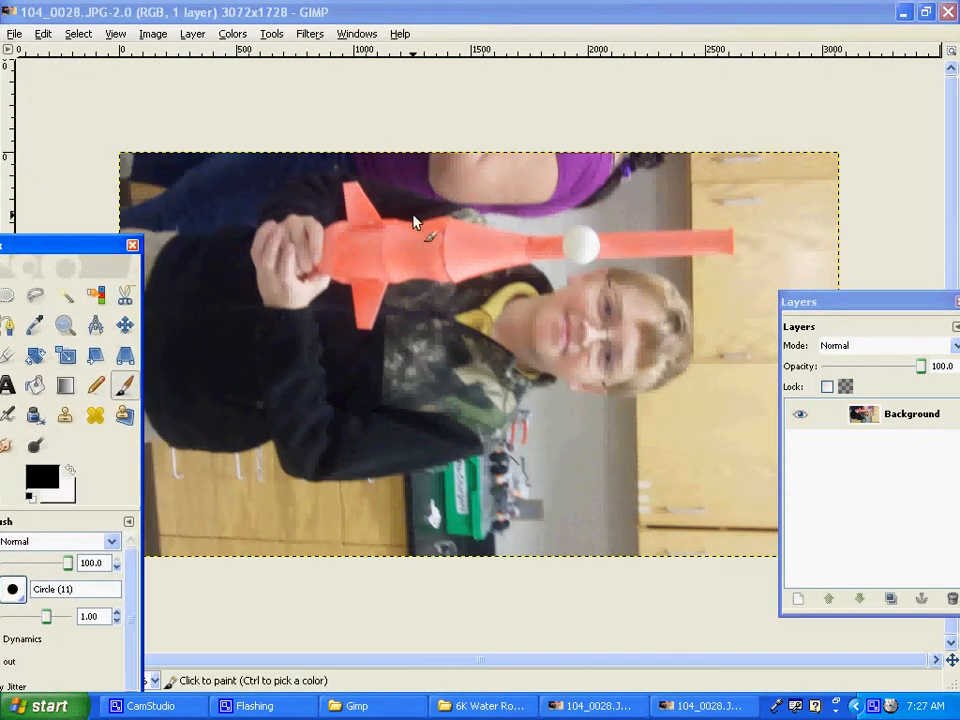
left_click(158, 36)
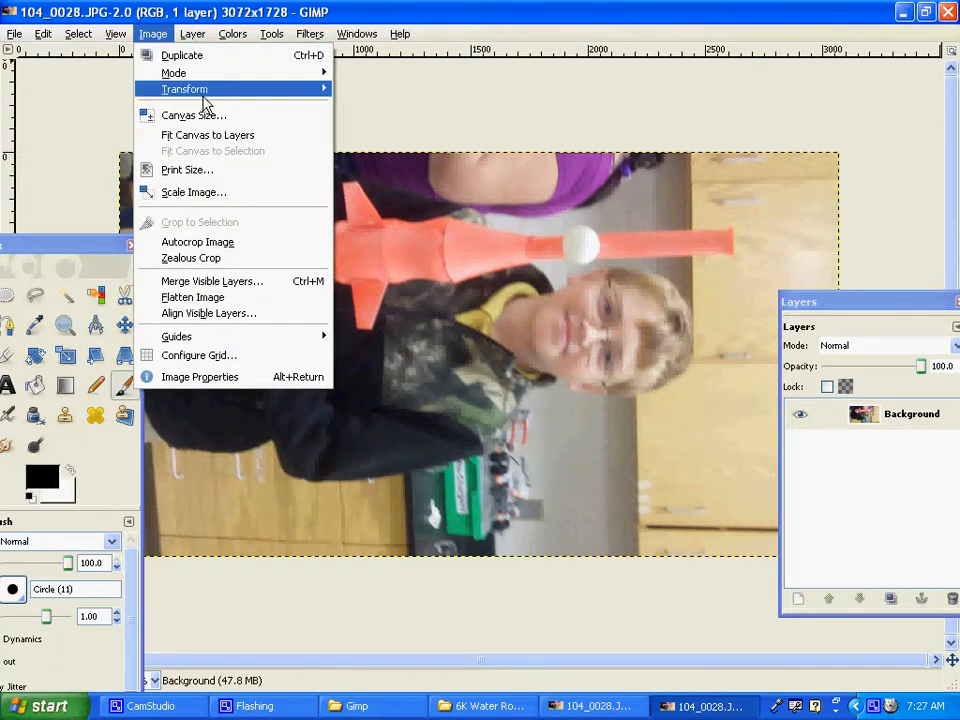
mouse_move(207, 92)
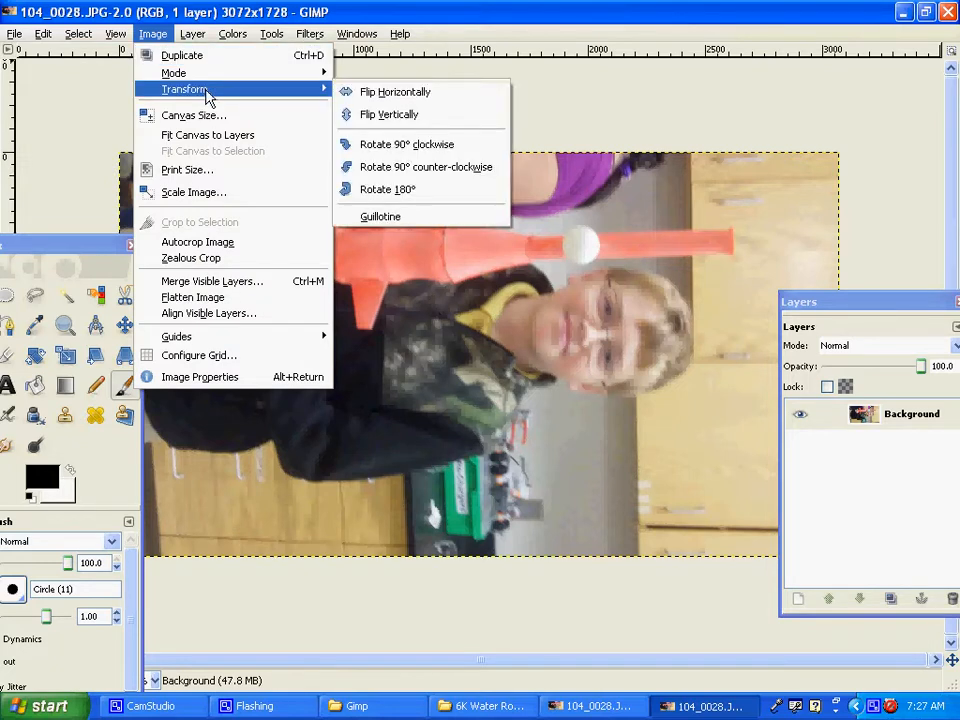
left_click(408, 178)
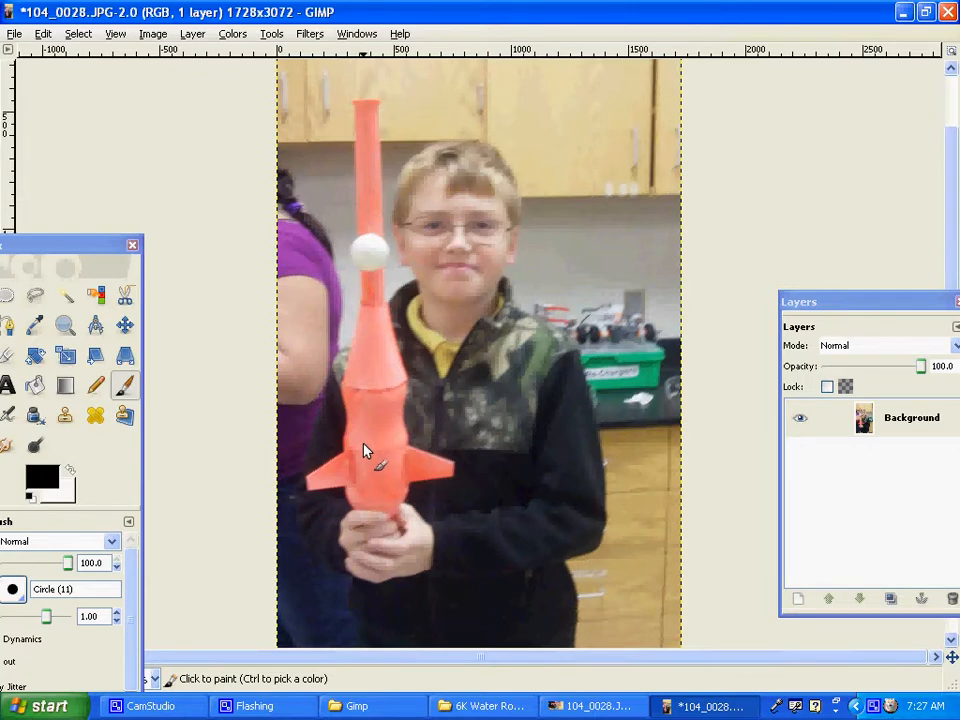
scroll(365, 452, "down", 1)
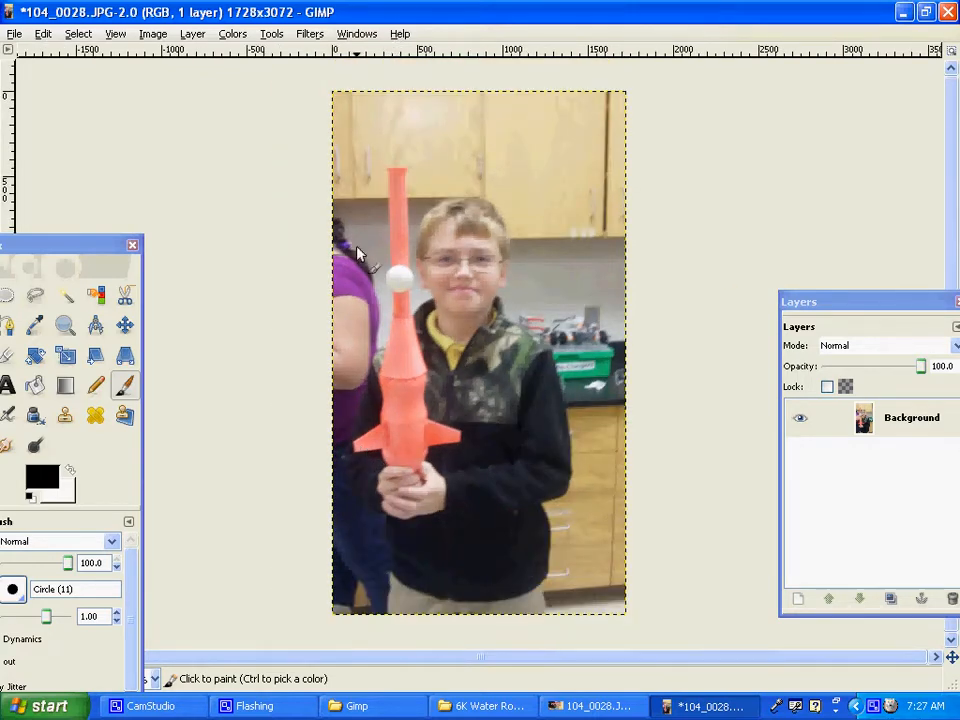
Step: Open 104_0028.JPG from the 6K Water Rocket Launch folder again as a separate image
left_click(15, 35)
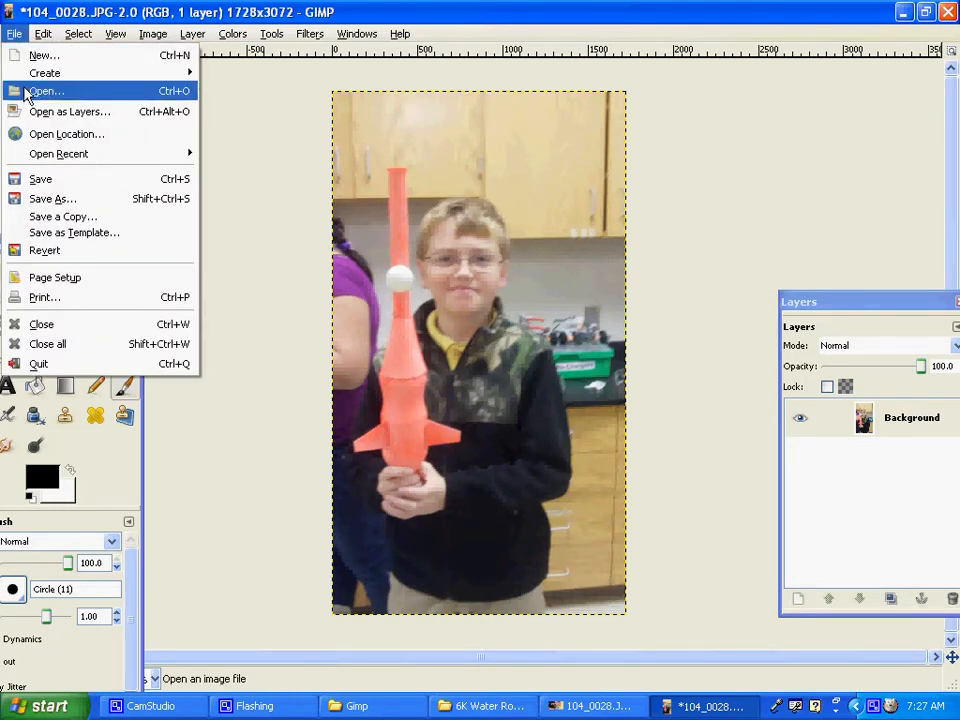
left_click(27, 94)
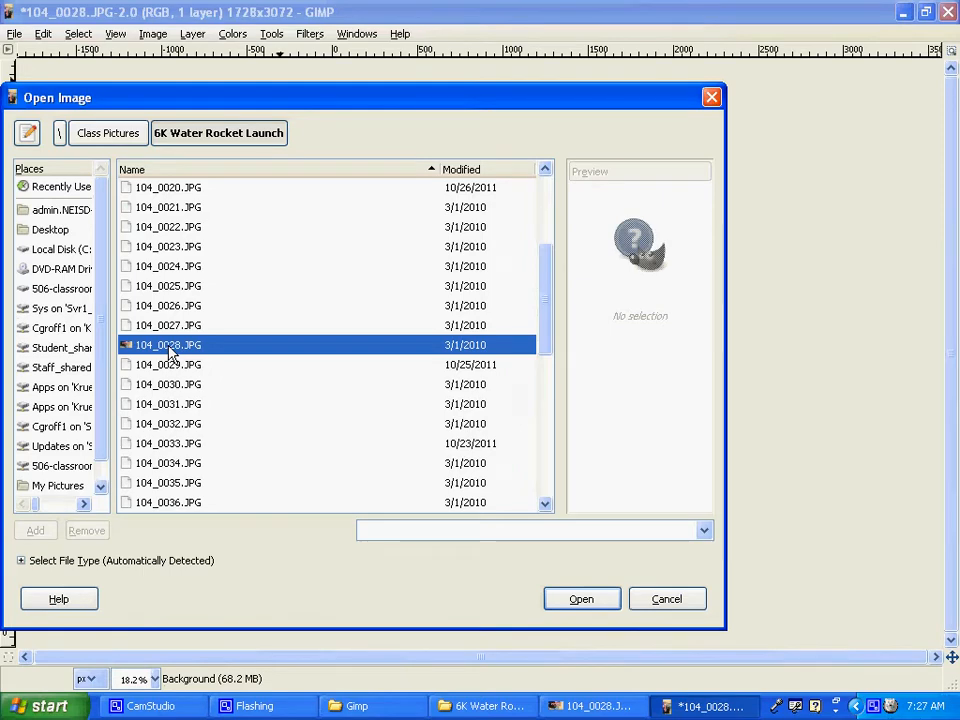
left_click(592, 600)
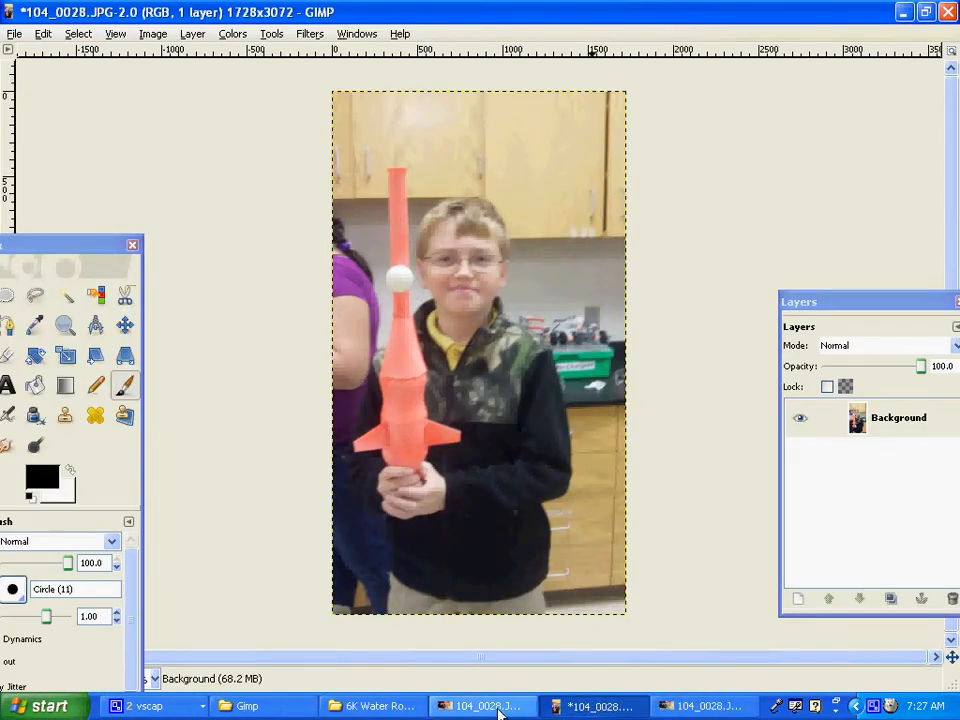
Step: Close the leftover 104_0028.JPG-1.0 image and bring the newly opened 104_0028.JPG-3.0 copy to the front
left_click(502, 709)
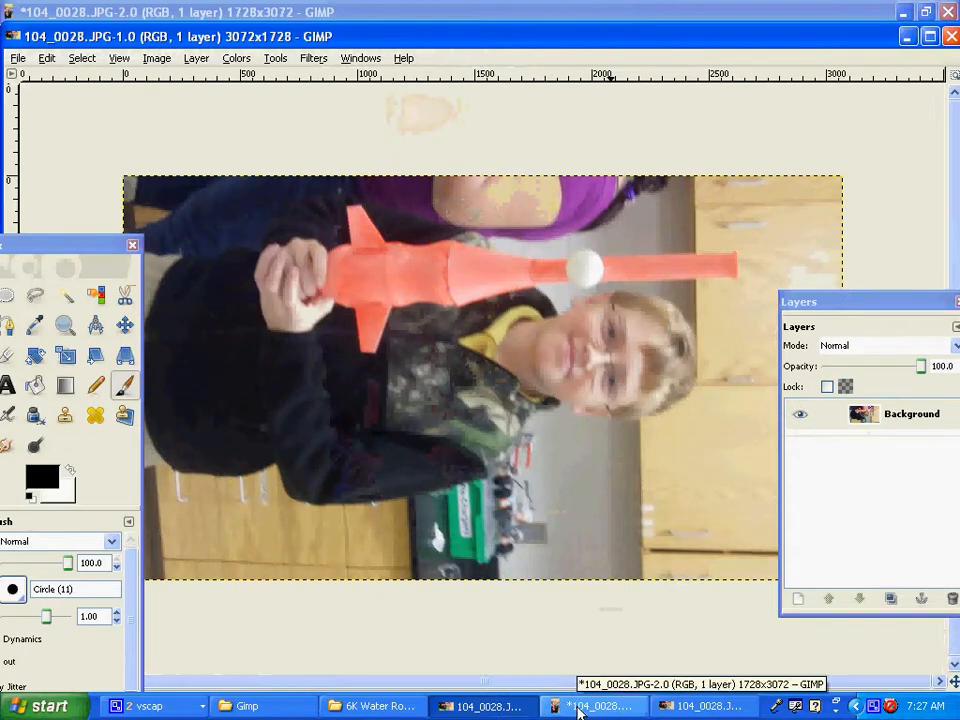
right_click(512, 709)
left_click(540, 686)
left_click(672, 707)
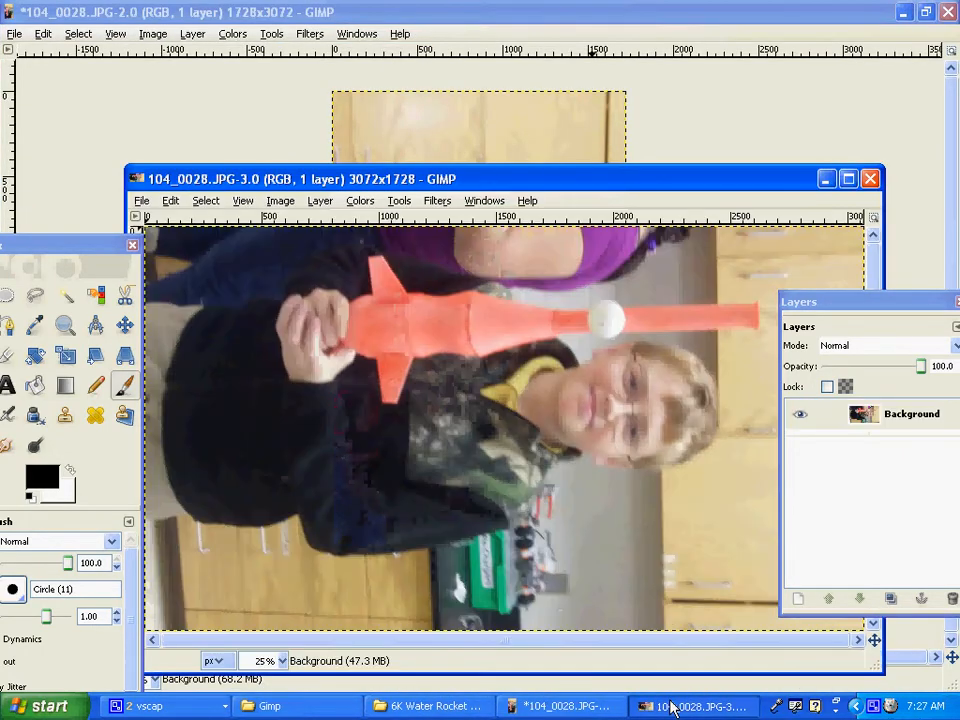
Step: Rotate the 104_0028.JPG-3.0 copy 90° counter-clockwise and maximize its window
left_click(284, 202)
mouse_move(364, 257)
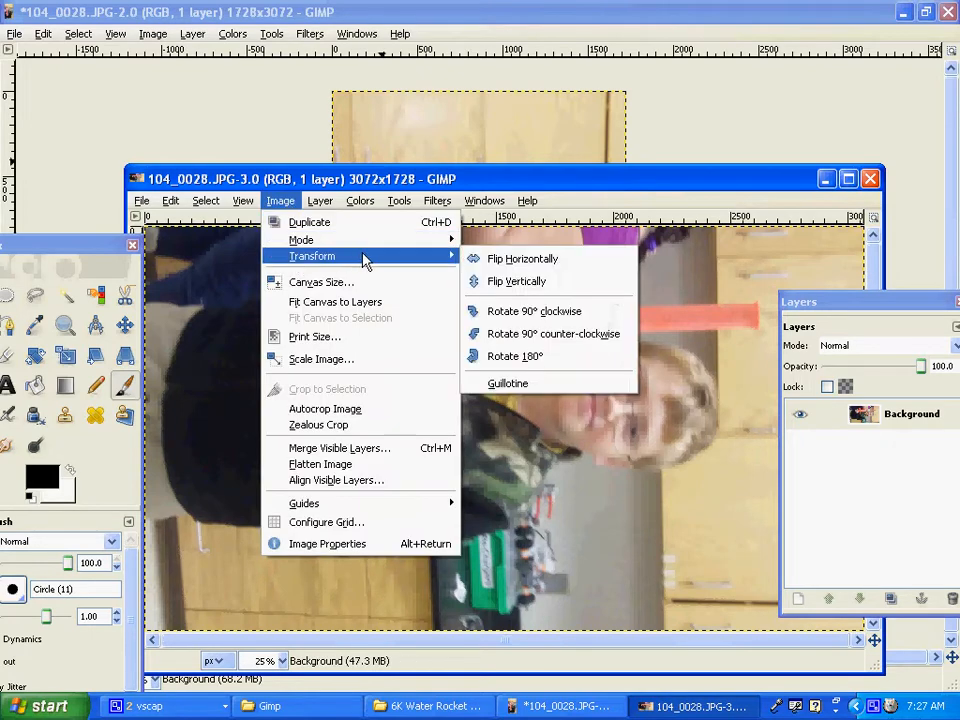
left_click(538, 336)
left_click(847, 180)
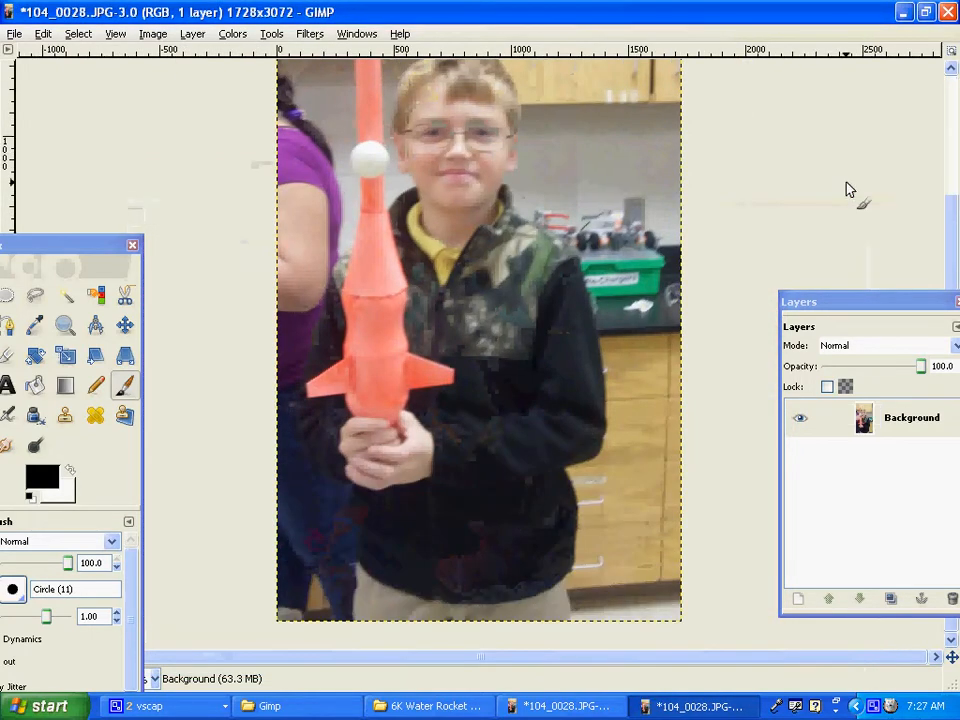
Step: Convert the second copy of the photo to grayscale mode
left_click(153, 34)
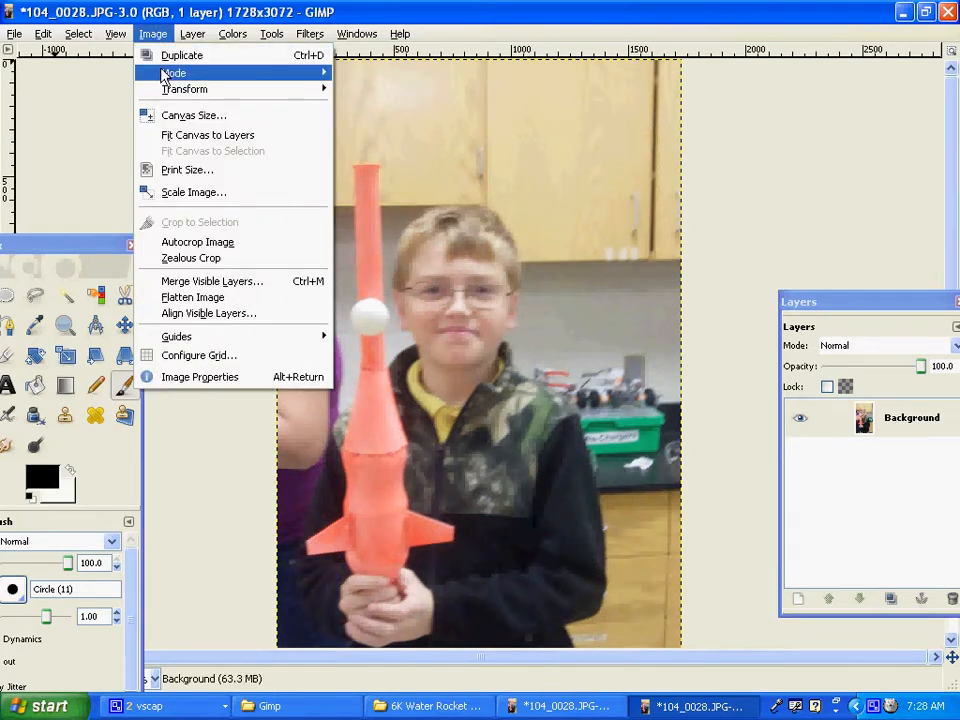
mouse_move(165, 76)
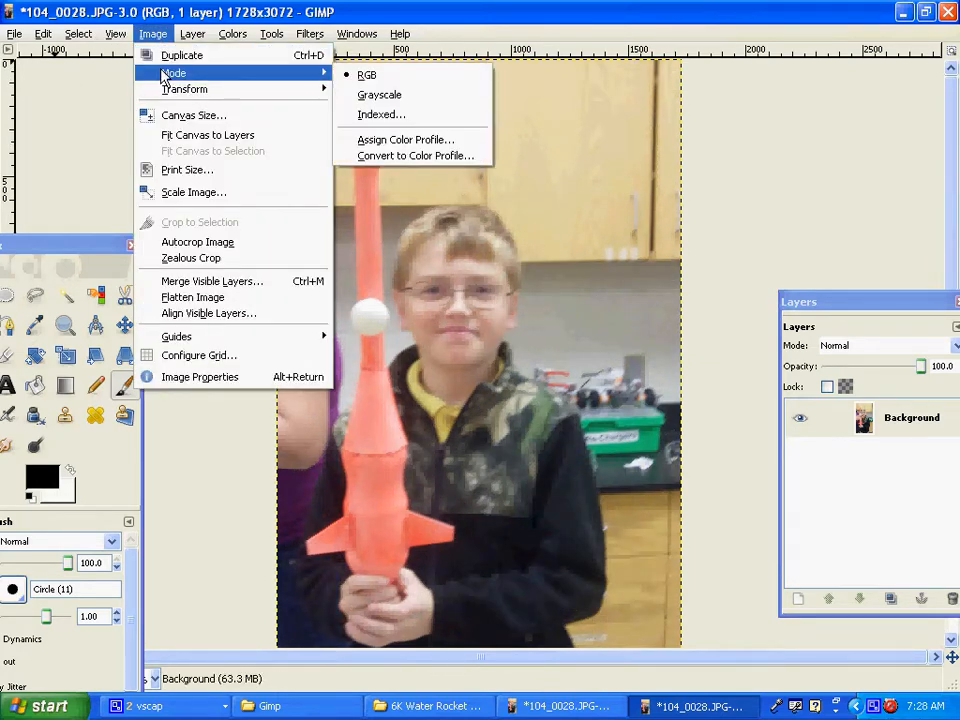
left_click(390, 96)
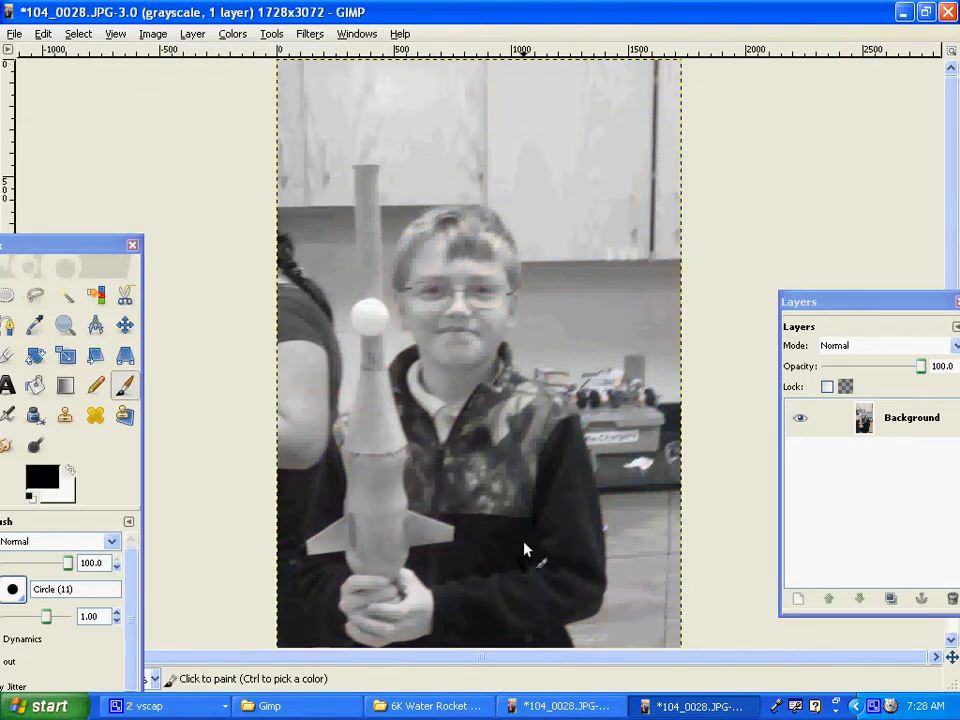
Step: Select the entire grayscale image and copy it to the clipboard
left_click(78, 33)
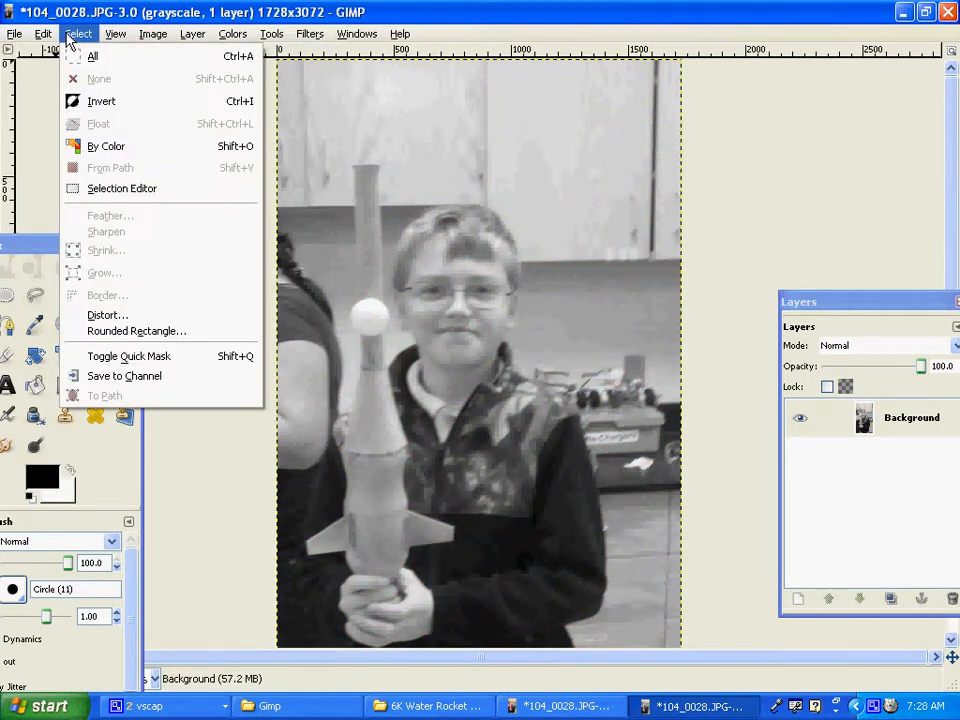
left_click(64, 56)
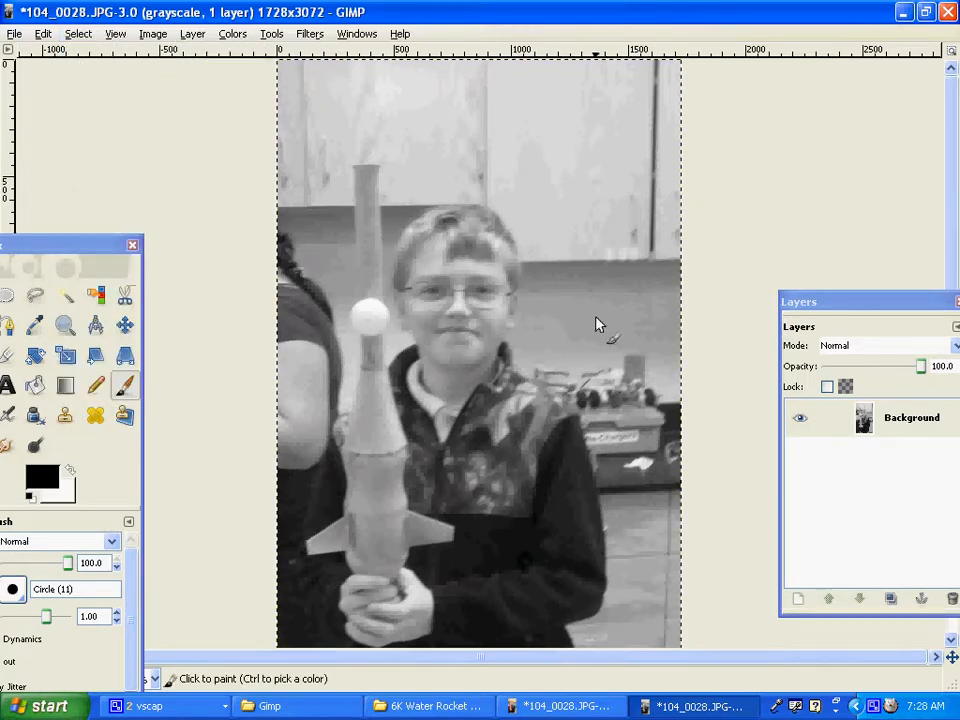
left_click(42, 33)
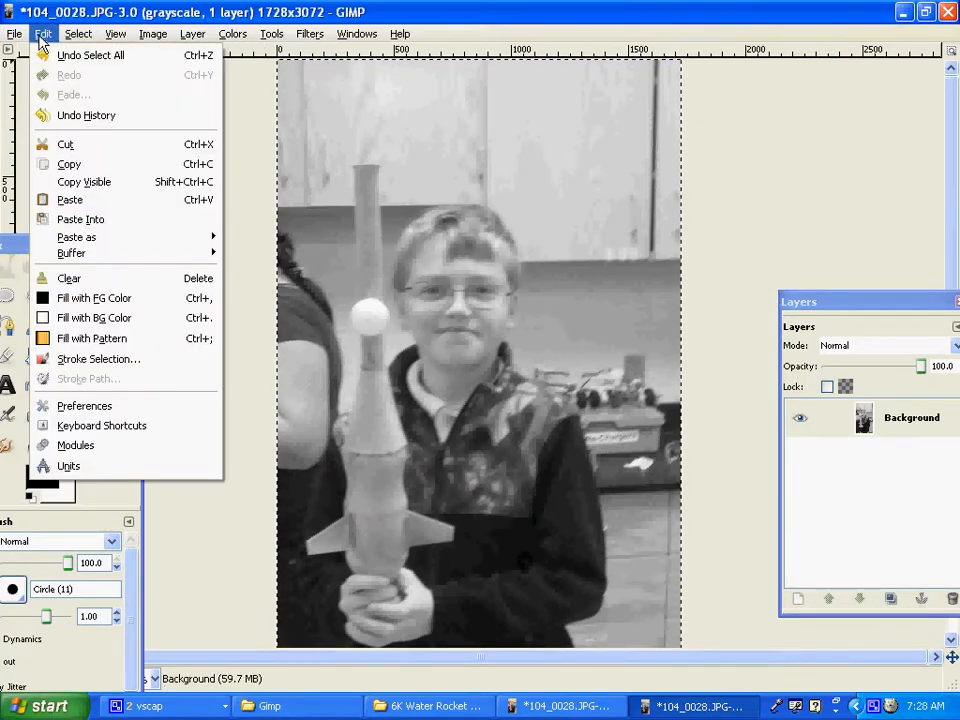
left_click(68, 160)
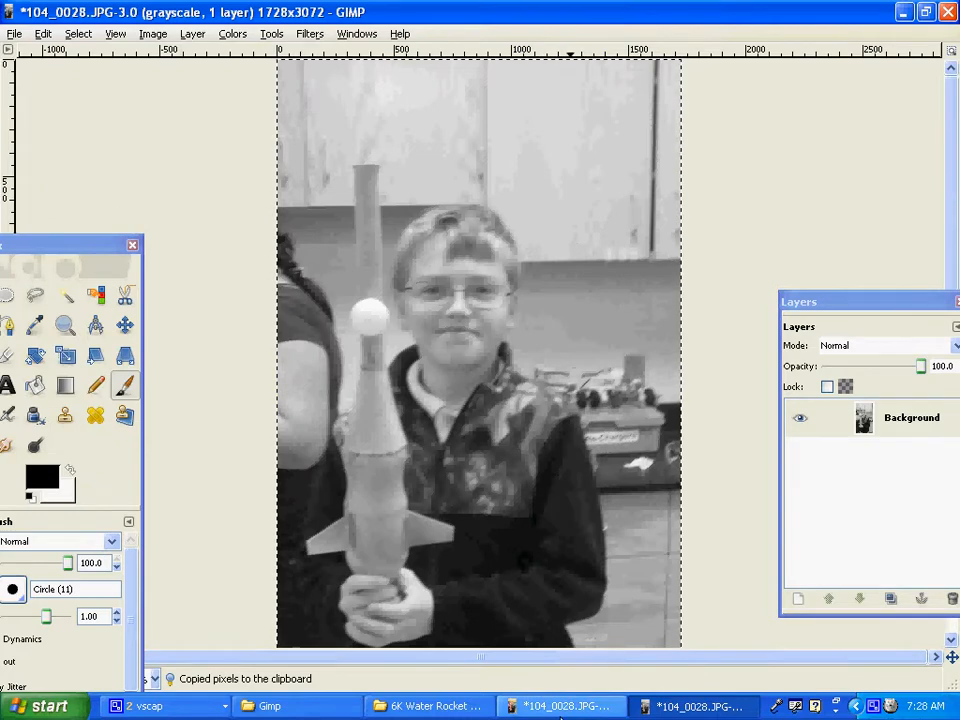
Step: Add a transparent layer named bw to the color image 104_0028.JPG-2.0 and make it the active layer
left_click(555, 712)
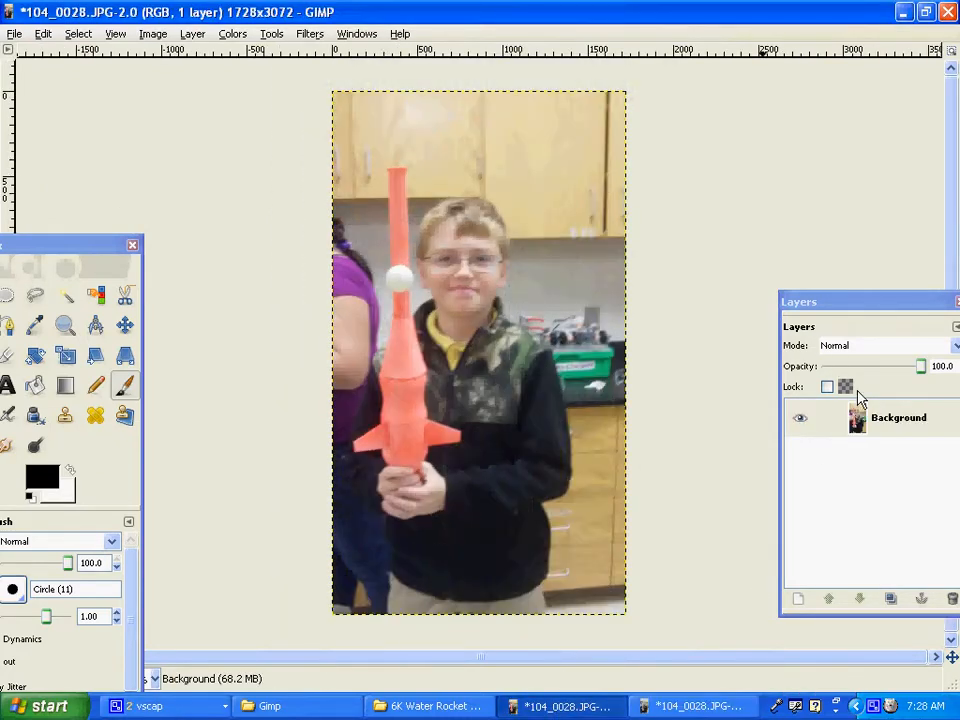
left_click(192, 33)
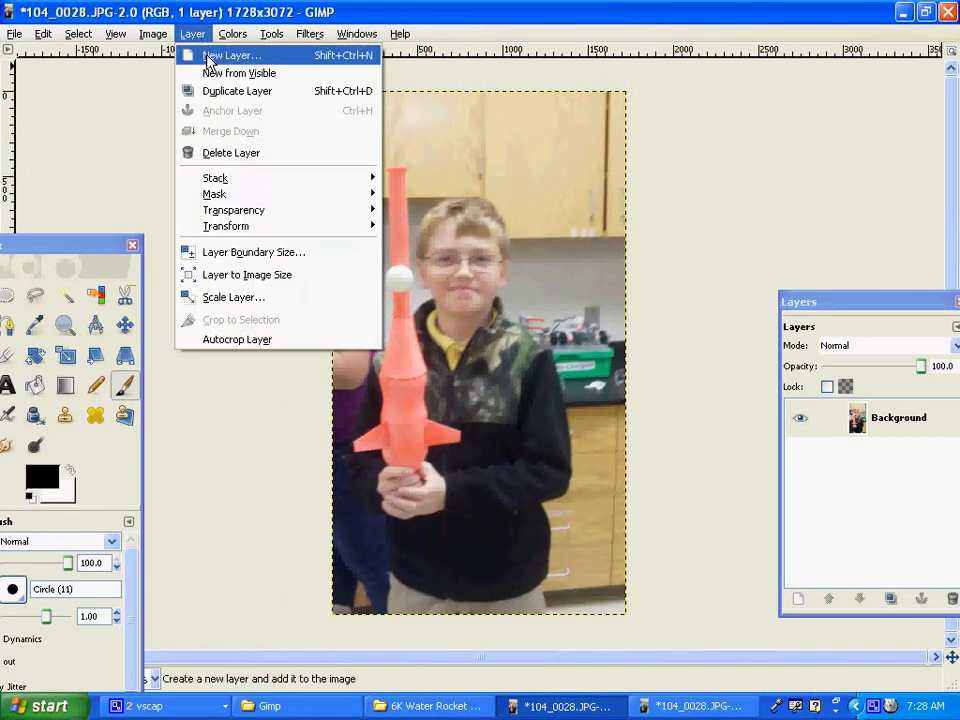
left_click(210, 54)
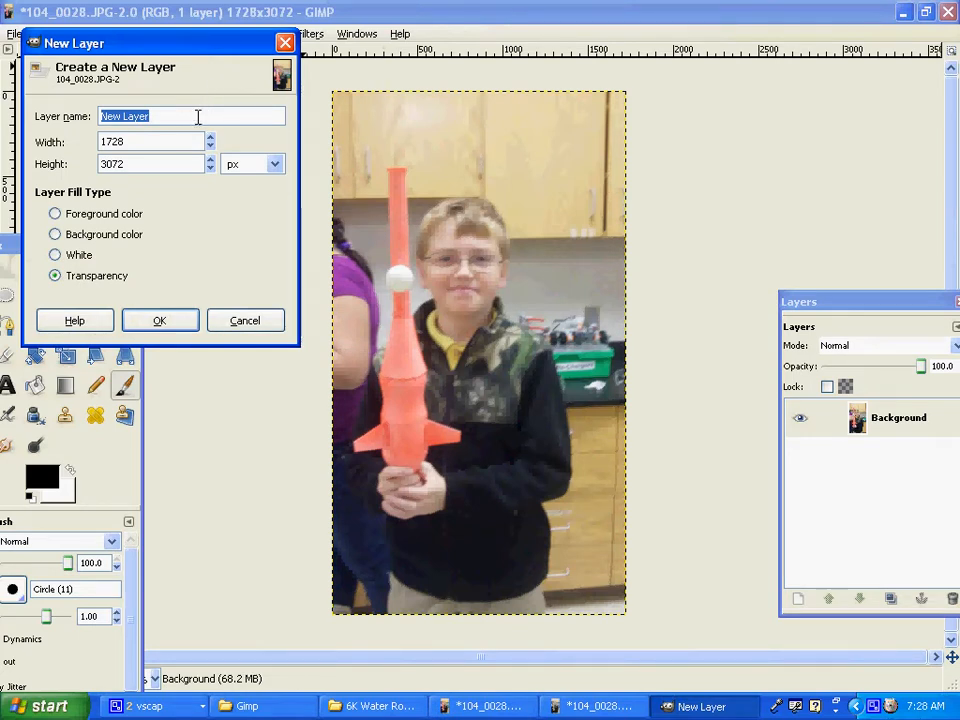
type("bw")
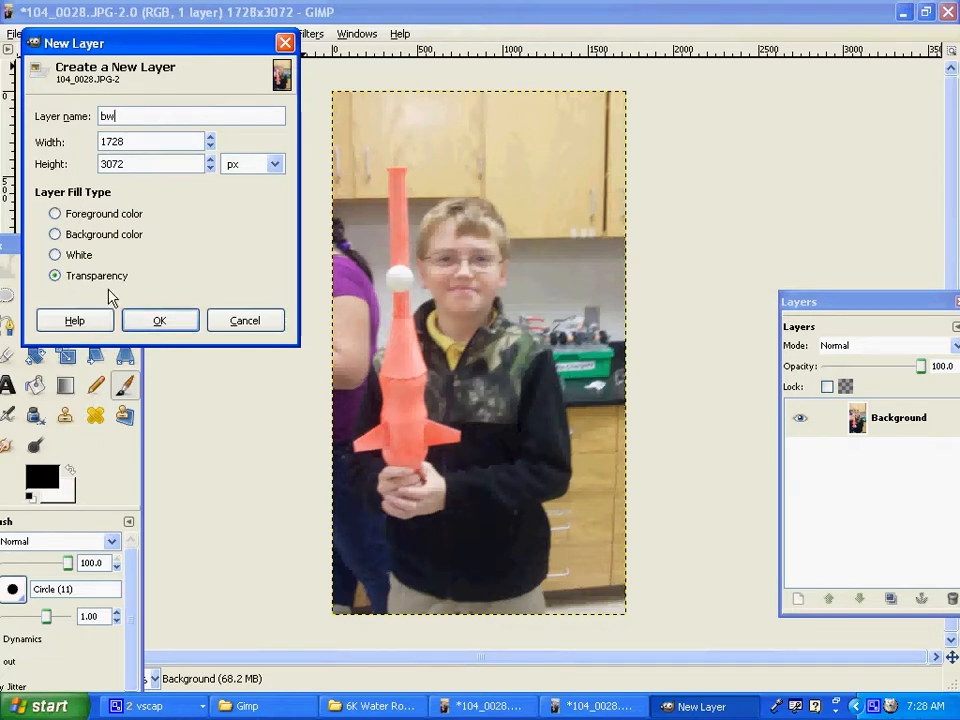
left_click(160, 320)
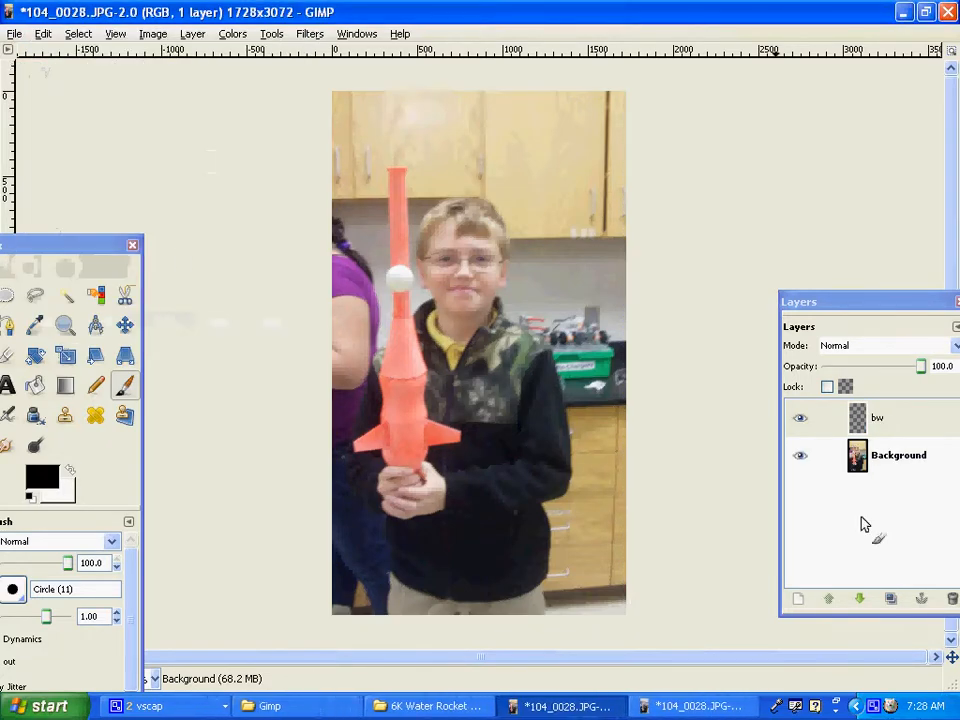
left_click(910, 427)
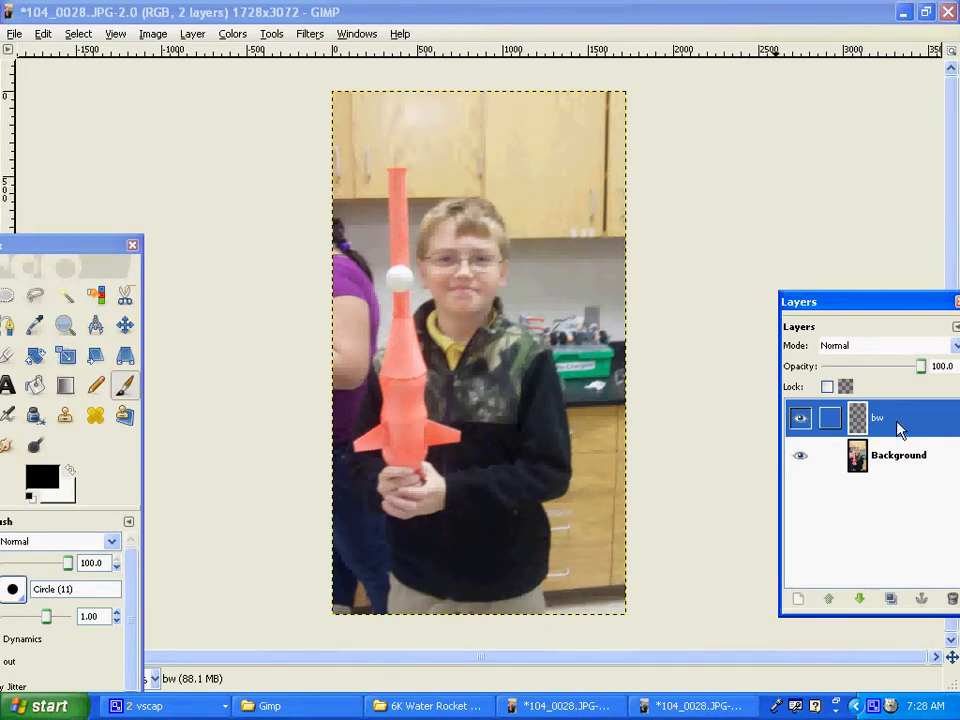
Step: Paste the copied grayscale image into the color photo and anchor the floating selection onto the bw layer
left_click(43, 34)
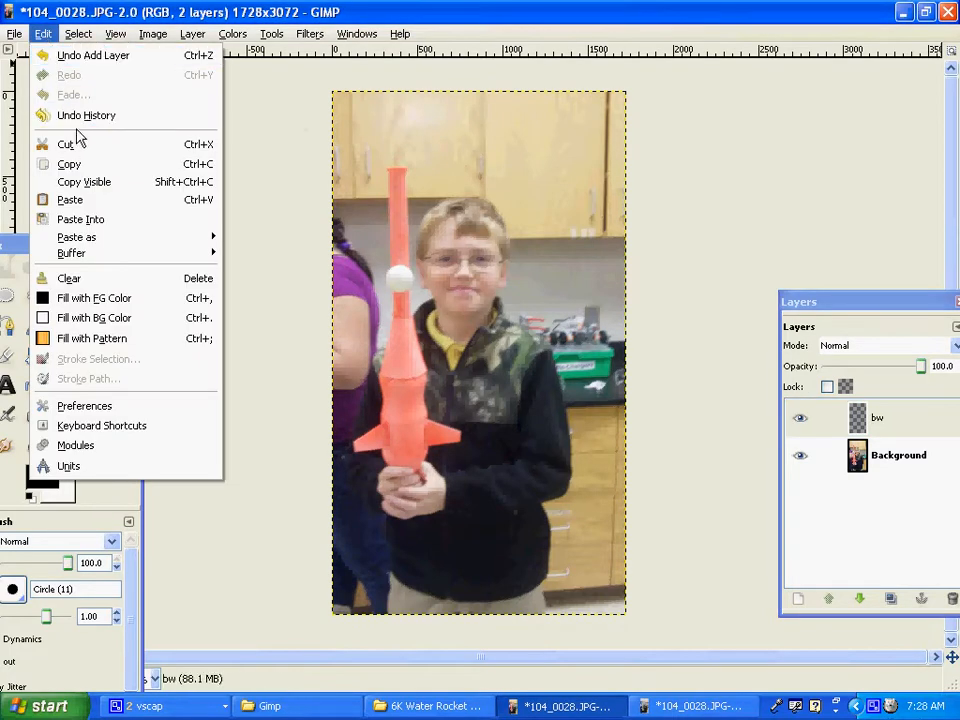
left_click(72, 201)
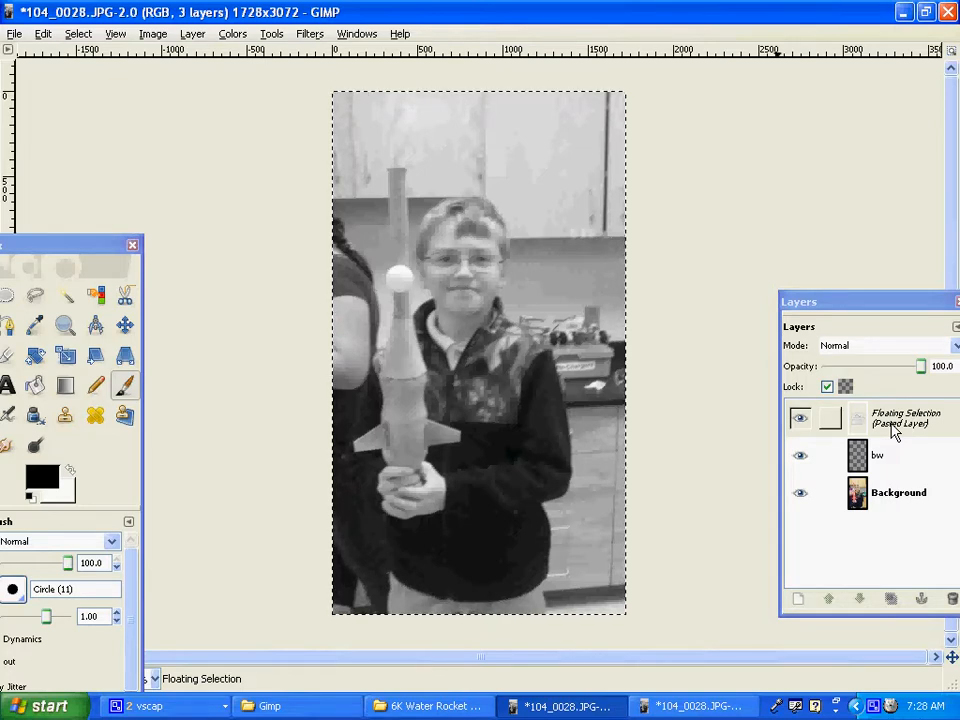
right_click(894, 428)
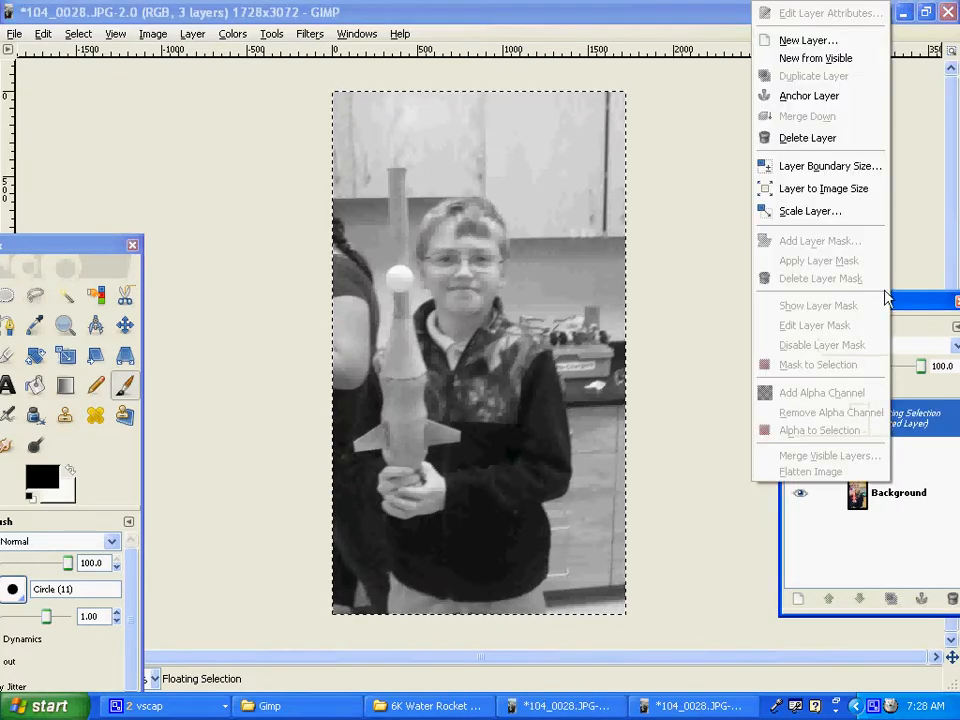
left_click(797, 95)
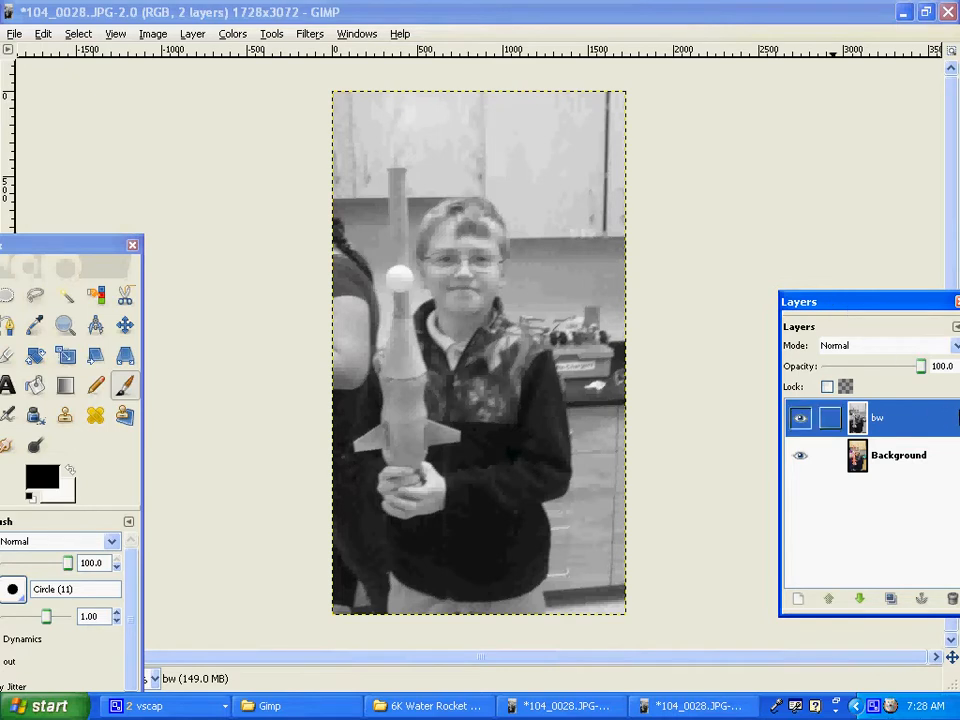
Step: Add a layer mask initialized to White (full opacity) to the bw layer
right_click(905, 422)
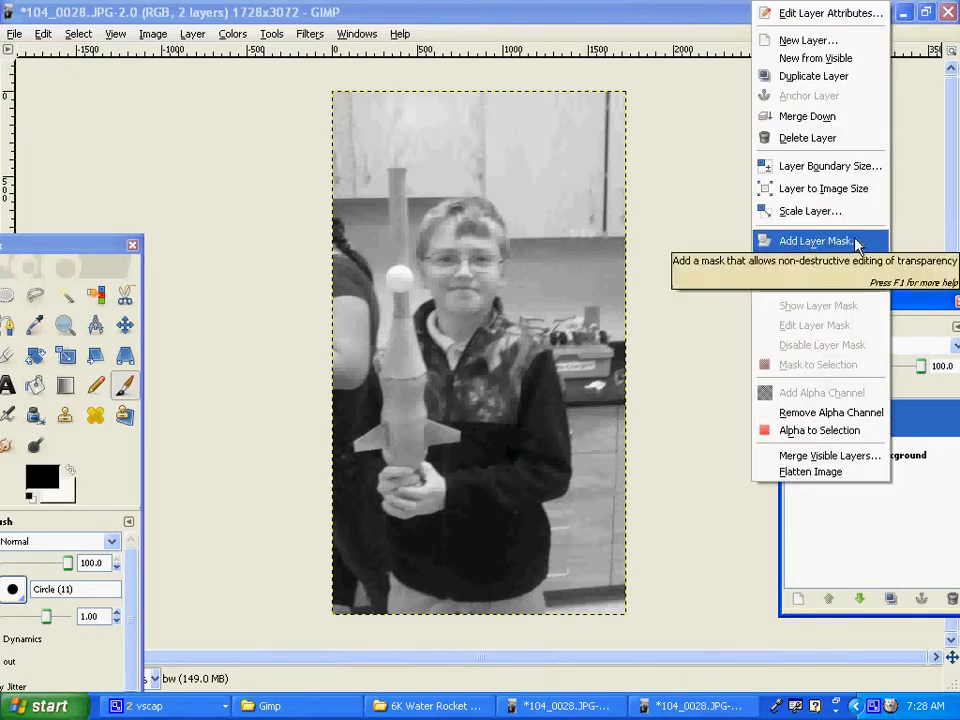
left_click(792, 244)
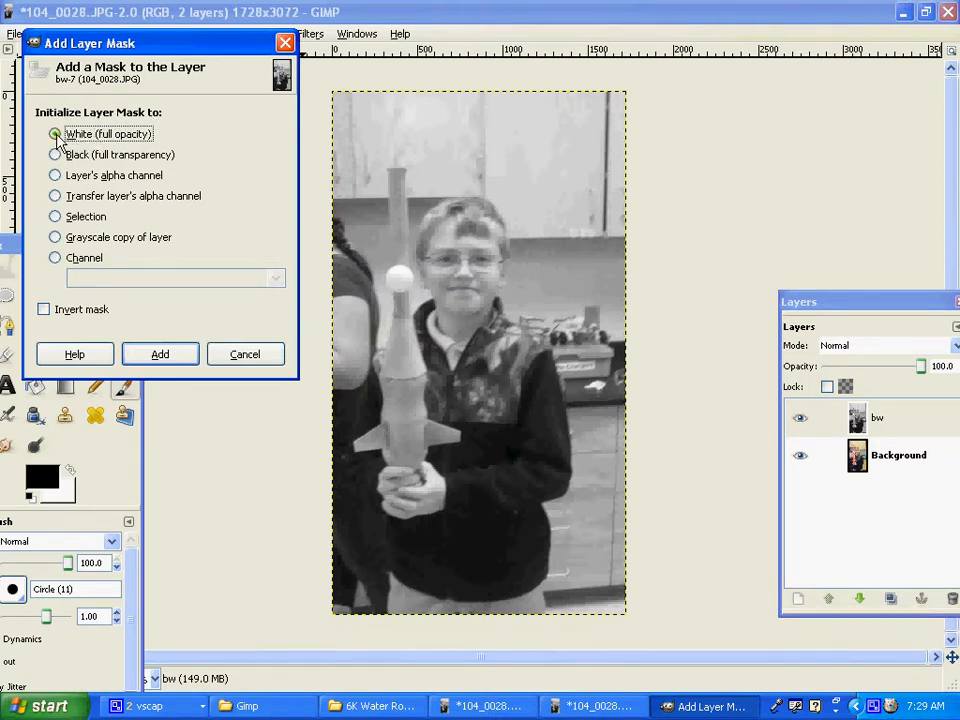
left_click(172, 357)
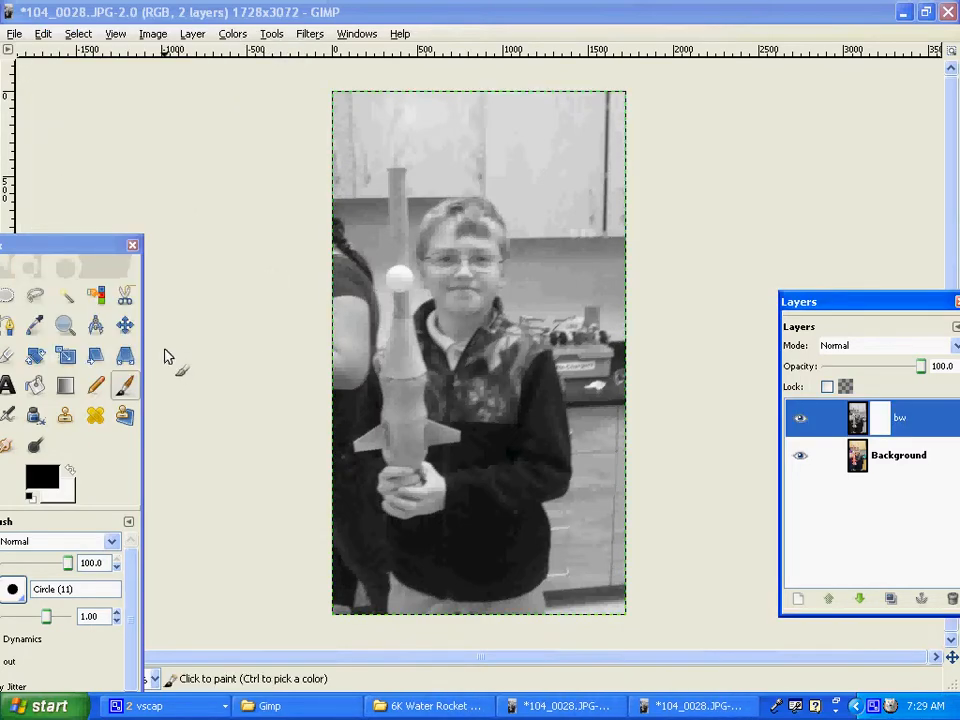
Step: Paint black strokes on the bw mask along the middle of the rocket's body using the Paintbrush with Circle (11)
left_click_drag(76, 246, 210, 138)
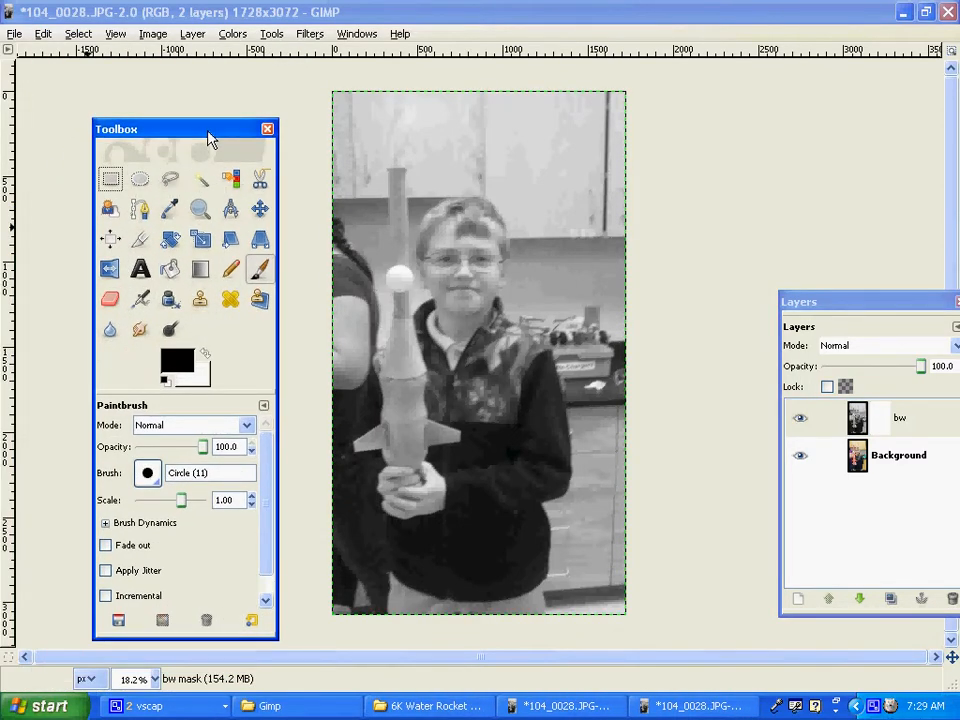
left_click(258, 270)
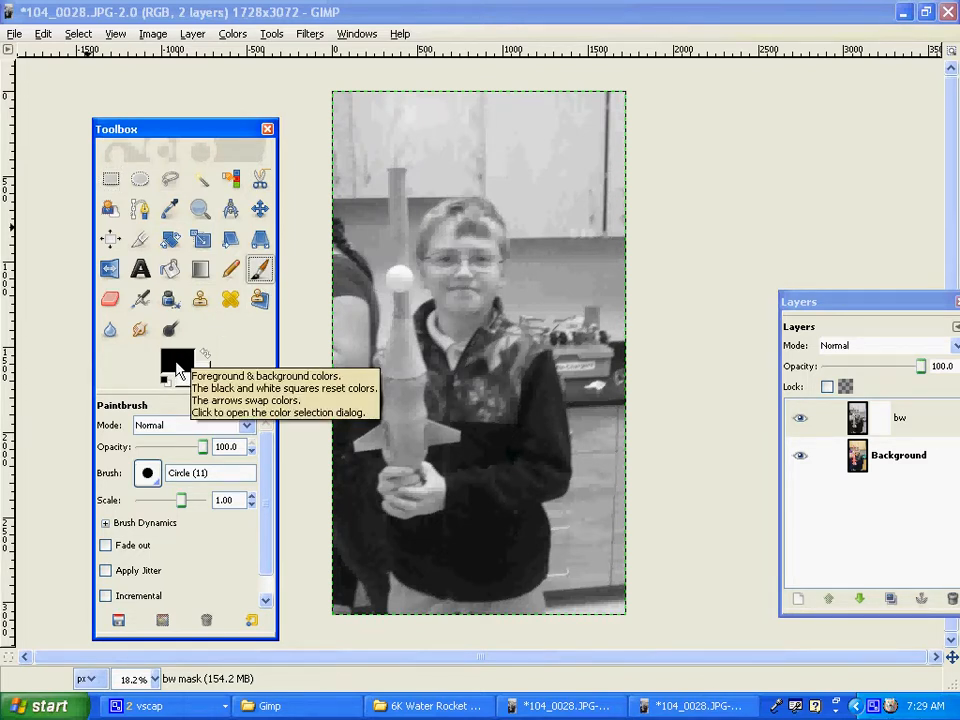
mouse_move(409, 383)
left_mouse_down()
mouse_move(405, 352)
mouse_move(410, 412)
mouse_move(400, 357)
mouse_move(400, 418)
left_mouse_up()
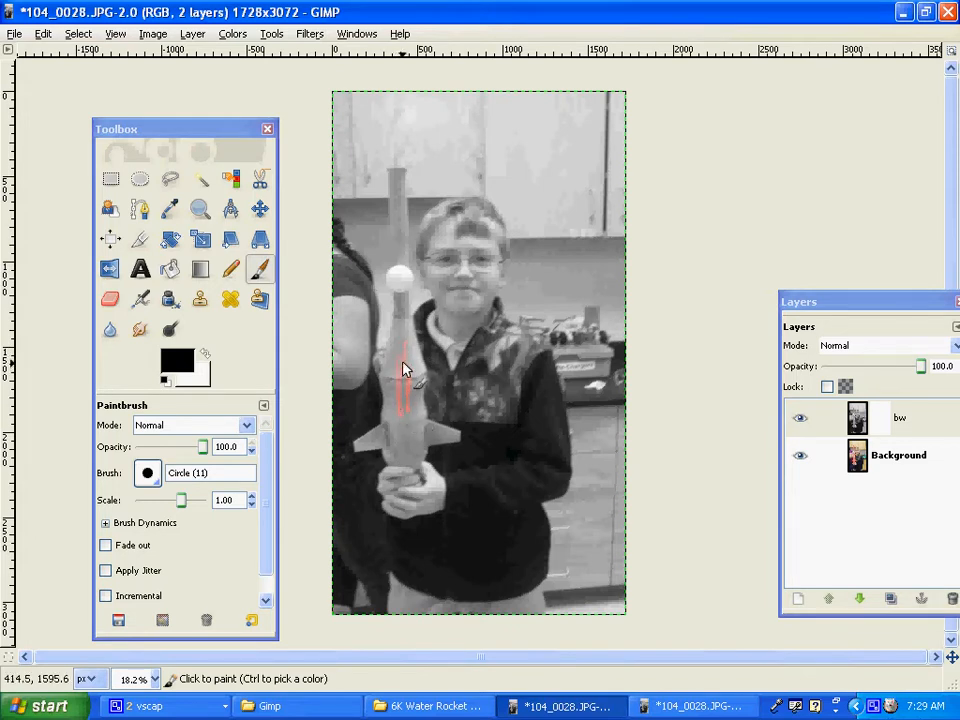
left_click_drag(403, 370, 406, 433)
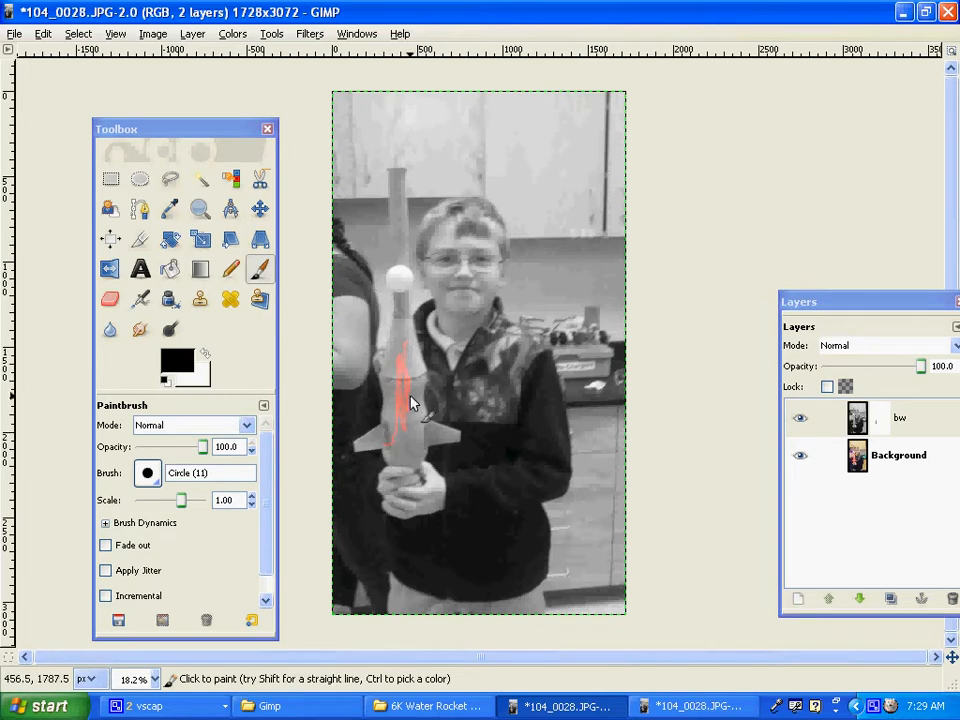
Step: Paint black on the mask over the rocket's lower body and around the outline of its right fin
scroll(410, 398, "up", 3, "ctrl")
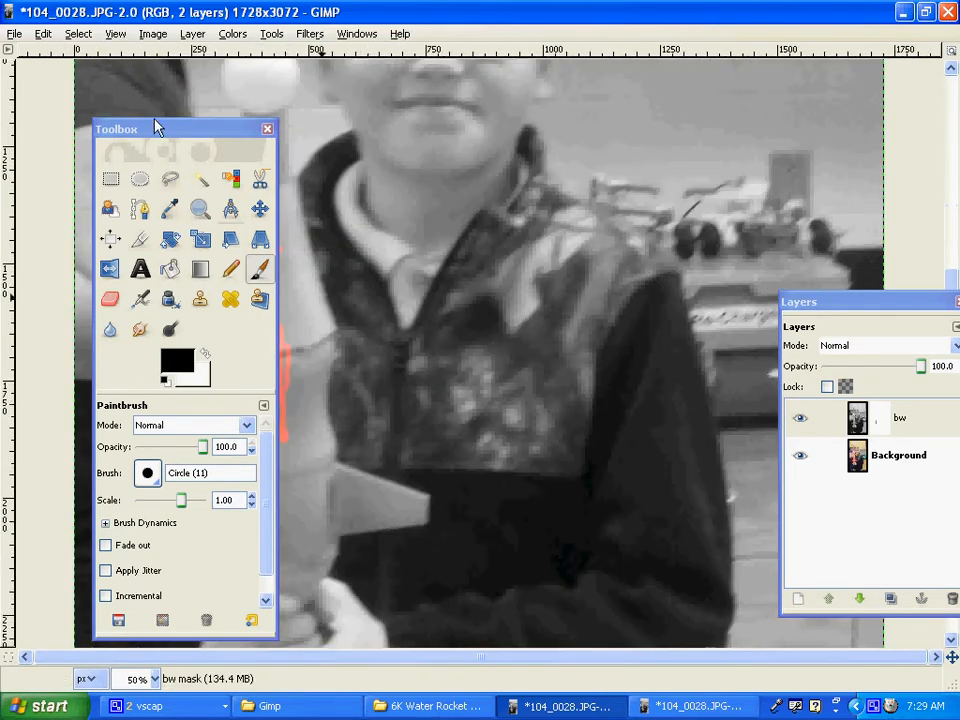
left_click_drag(195, 133, 86, 155)
left_click(280, 511)
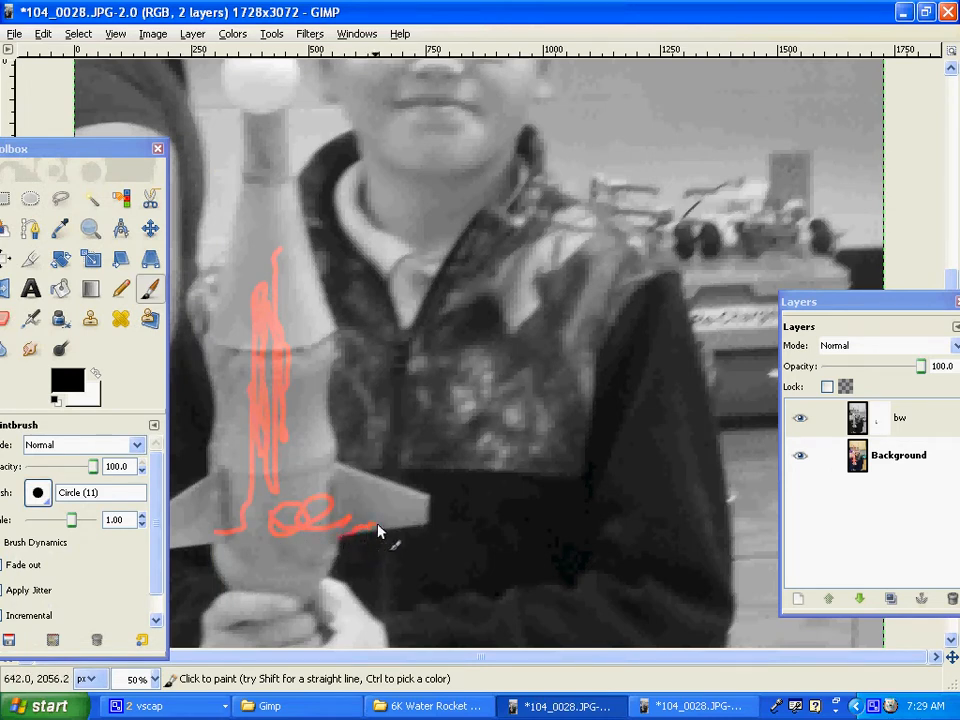
left_click_drag(426, 510, 418, 502)
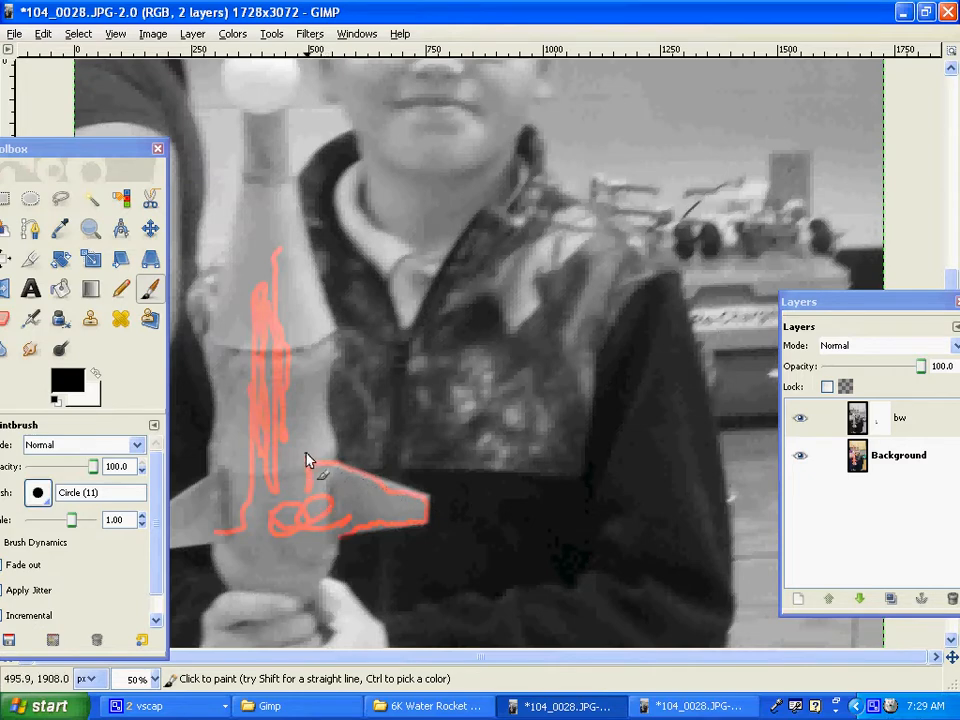
Step: Paint black strokes on the mask along the rocket's neck and upper tube, and across the boy's collar
scroll(263, 425, "down", 2)
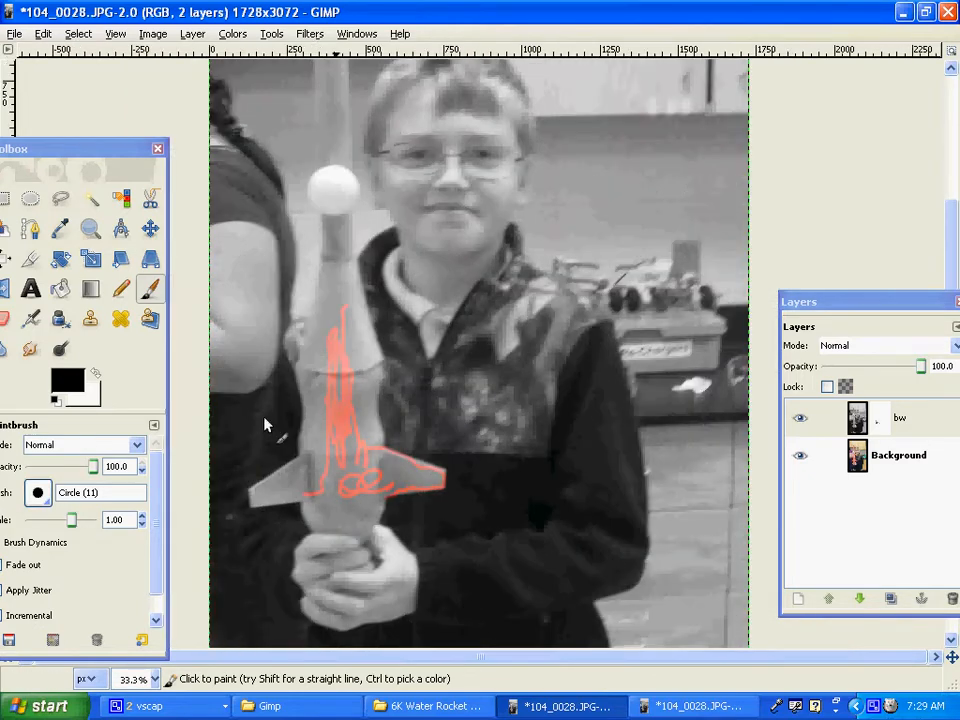
left_click_drag(378, 272, 374, 398)
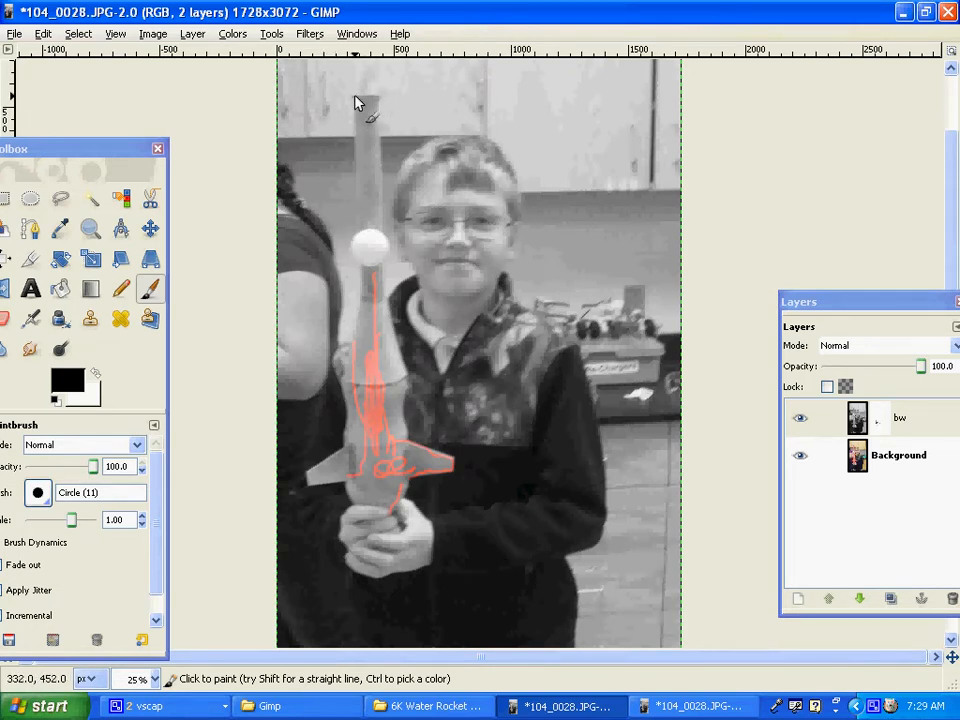
mouse_move(355, 97)
left_mouse_down()
mouse_move(375, 98)
mouse_move(359, 97)
left_mouse_up()
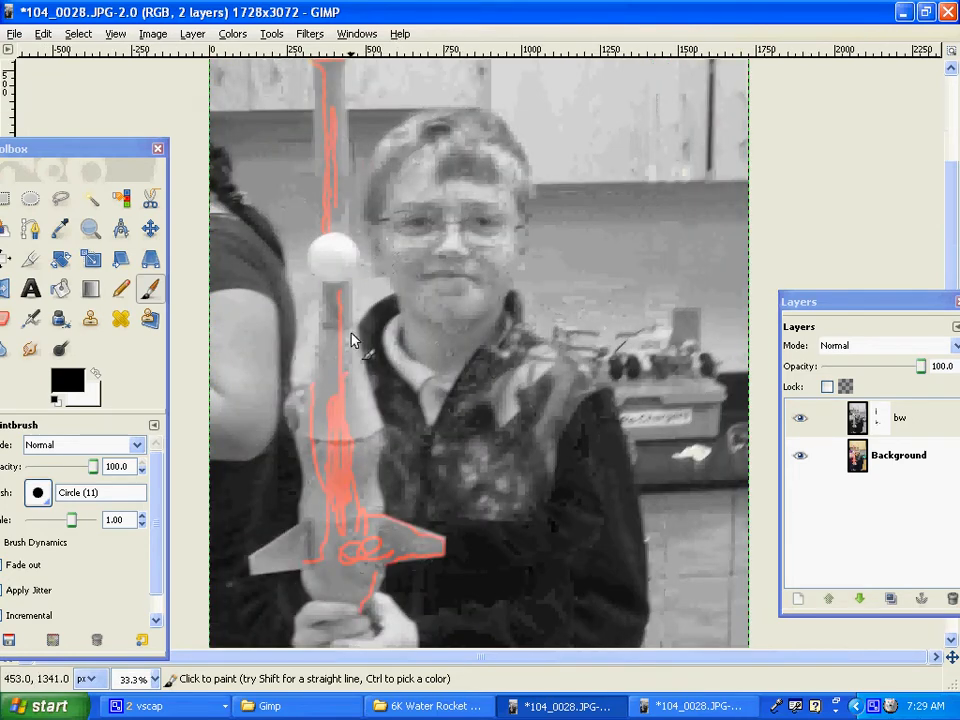
left_click_drag(350, 332, 351, 368)
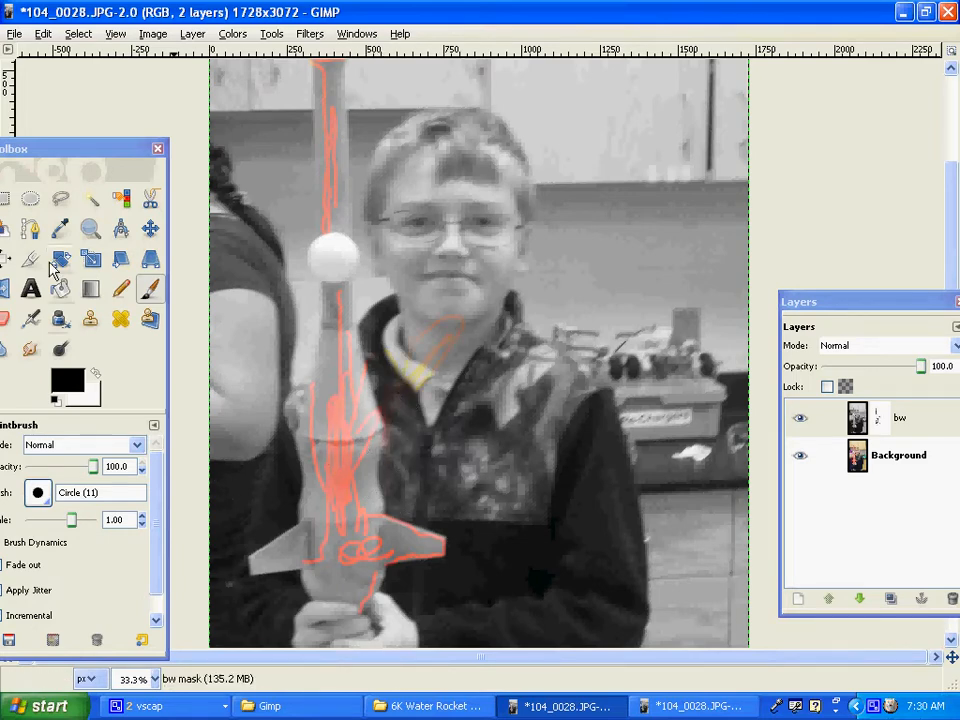
Step: Erase the stray mask strokes around the boy's neck and collar using the Eraser with the Circle (19) brush
left_click(4, 320)
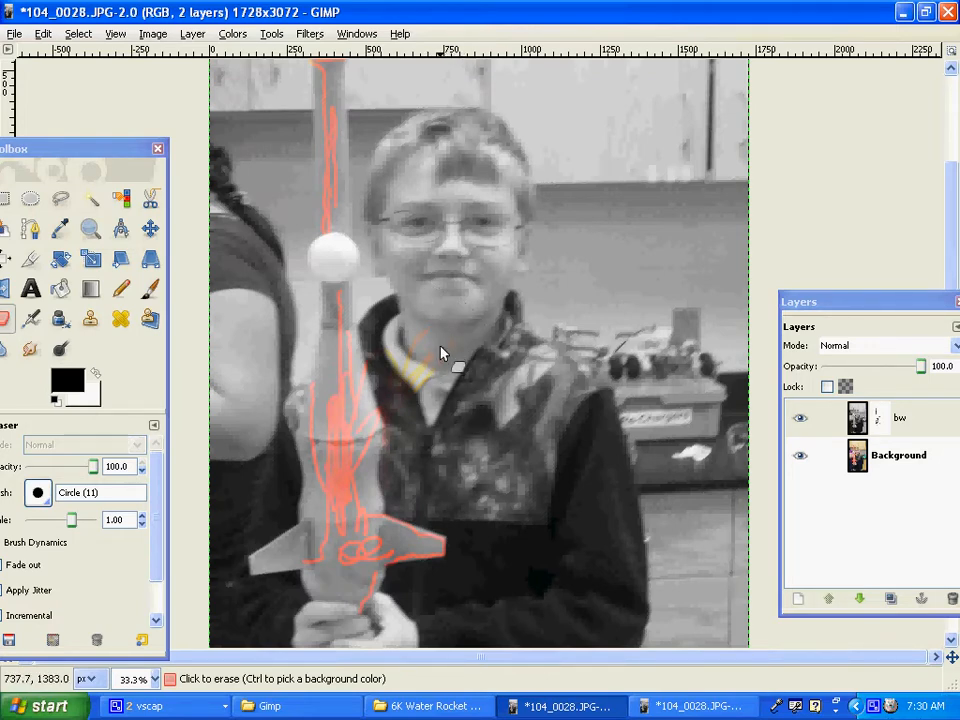
left_click_drag(93, 166, 115, 165)
left_click(59, 491)
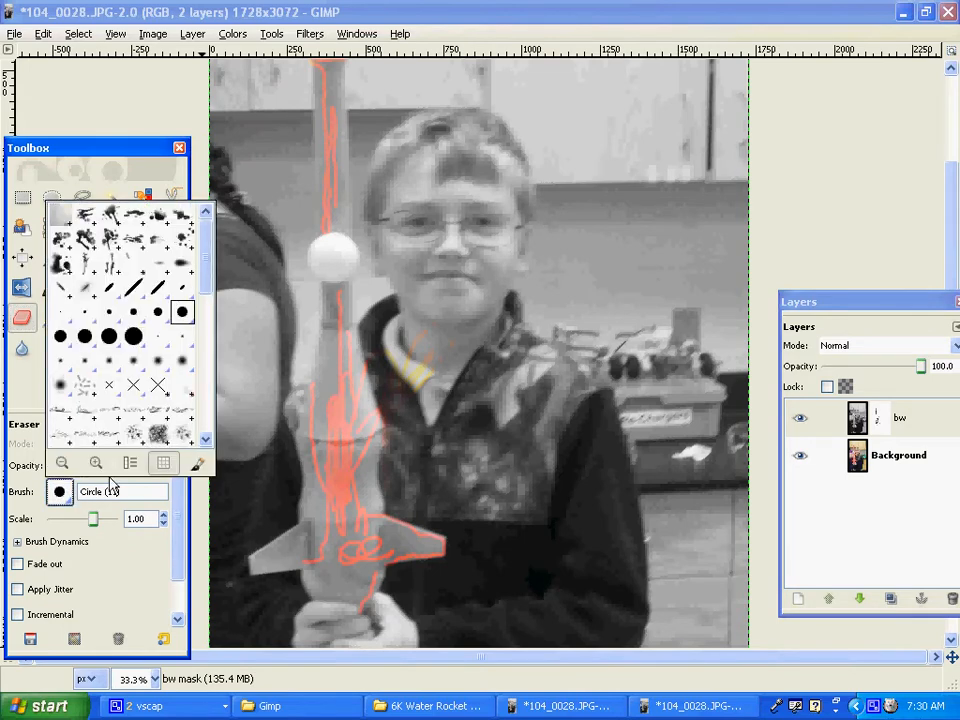
left_click(131, 340)
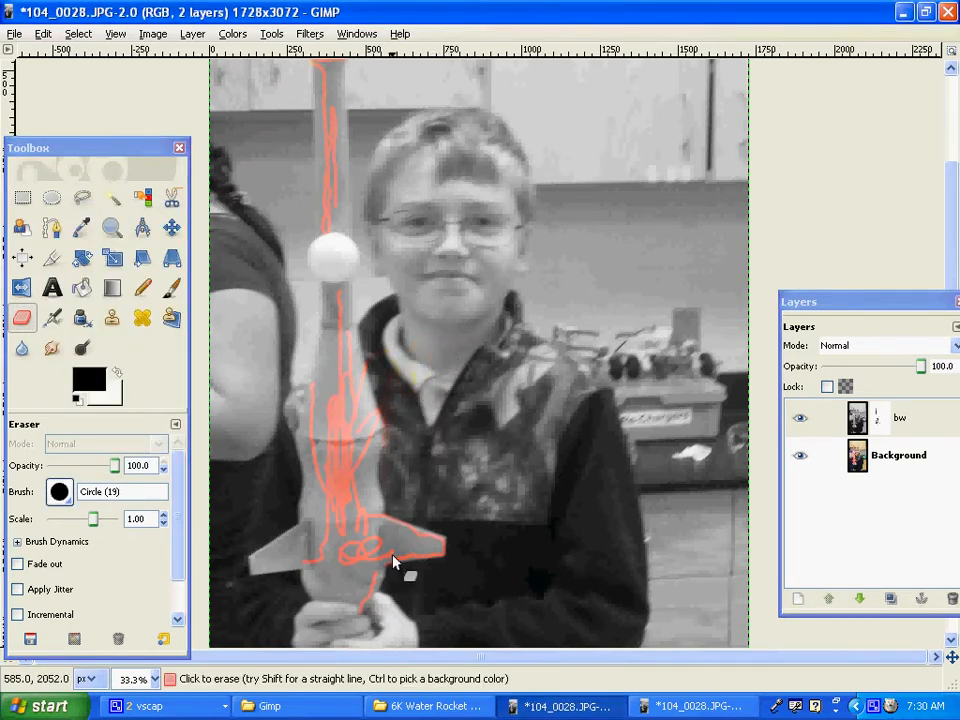
Step: Start saving the image under a different name with Save As
left_click(15, 35)
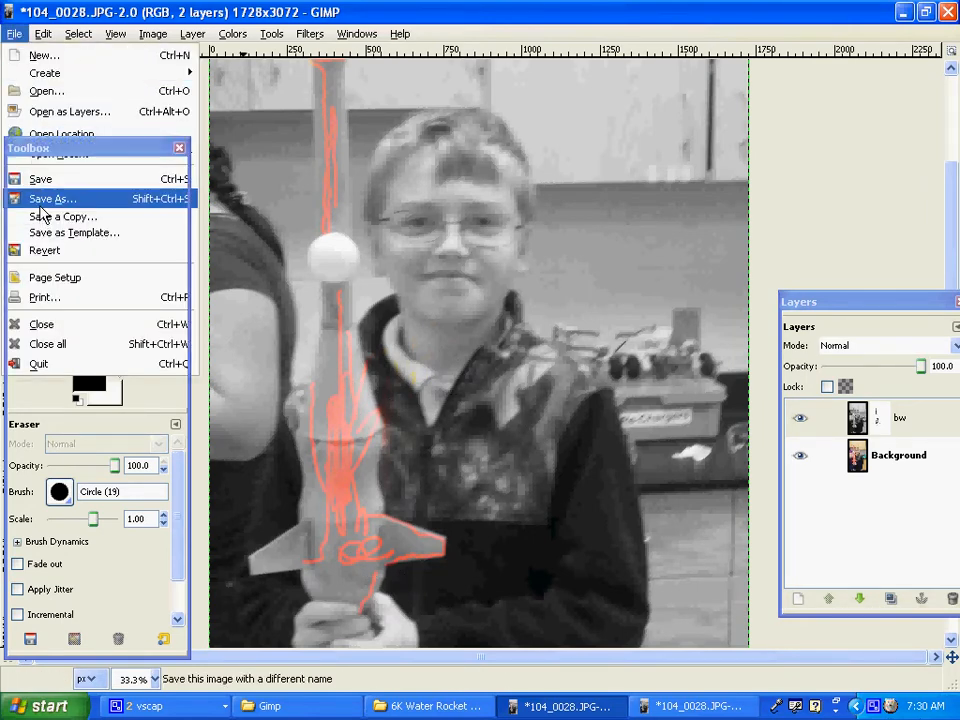
left_click(41, 201)
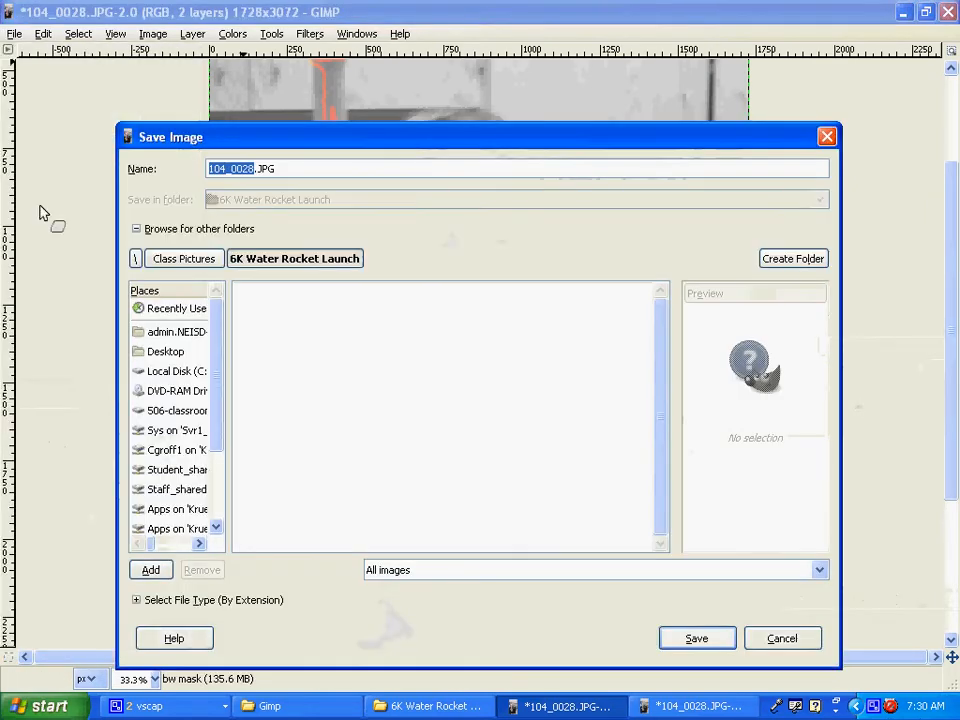
left_click(178, 410)
scroll(311, 416, "down", 3)
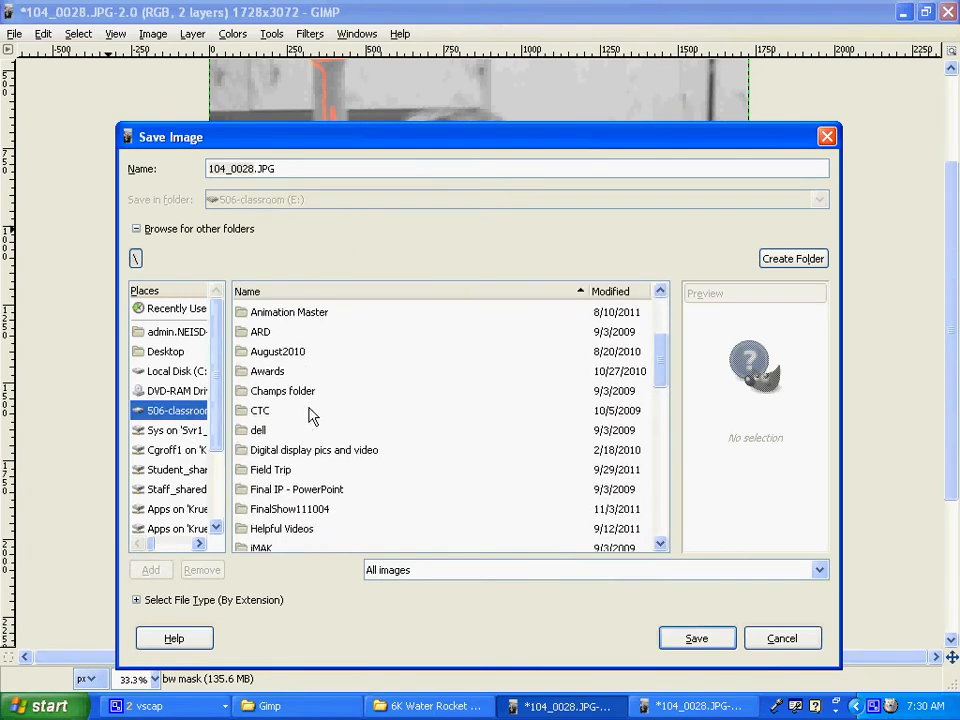
scroll(311, 416, "down", 10)
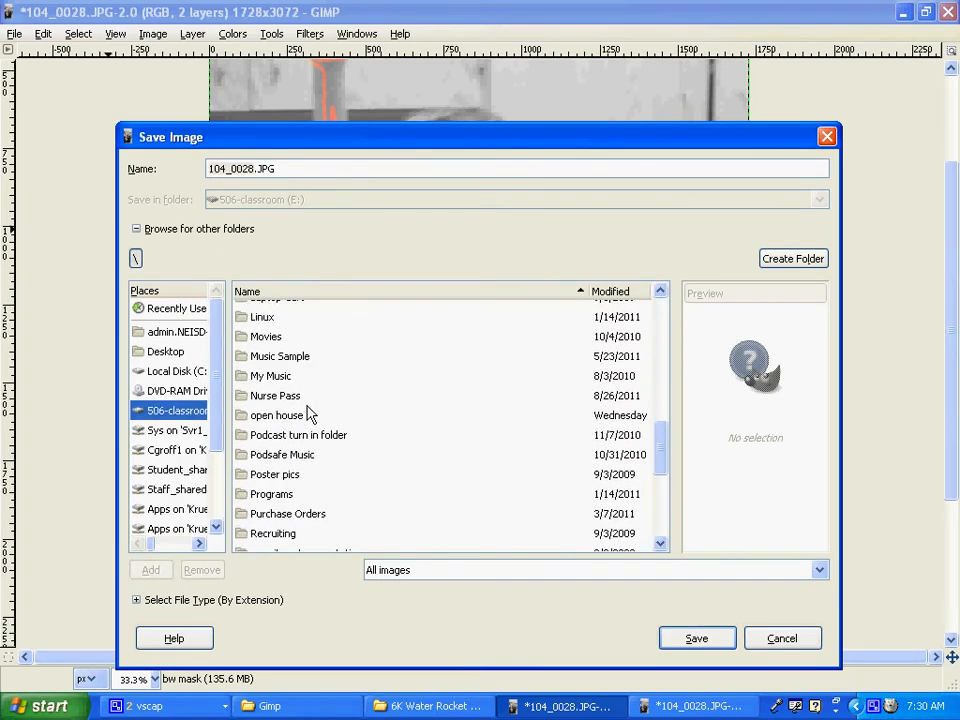
scroll(311, 416, "down", 2)
scroll(310, 413, "up", 15)
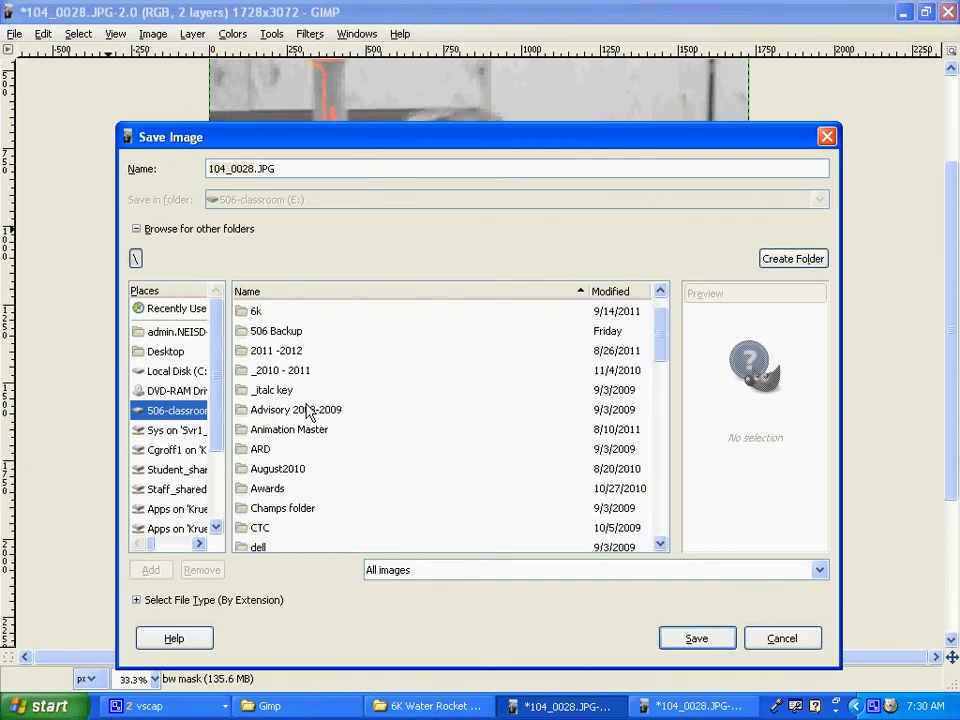
scroll(300, 405, "up", 2)
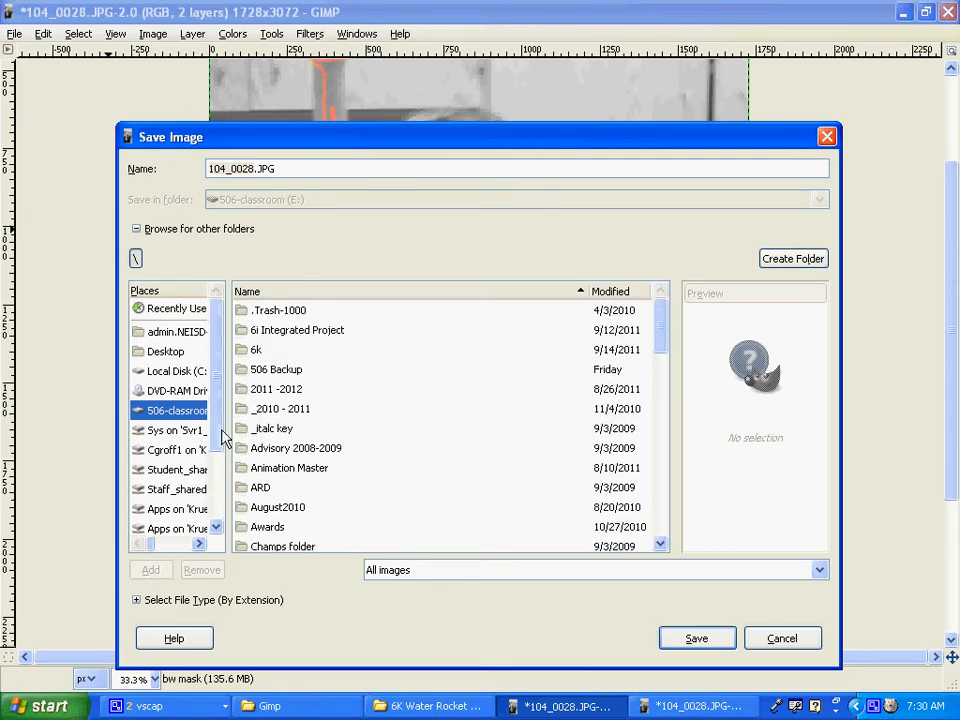
Step: Choose the Graphics folder inside the teacher's folder under _Period 2 on the 506-classroom (Y:) share as the save location
scroll(220, 460, "down", 3)
left_click(185, 485)
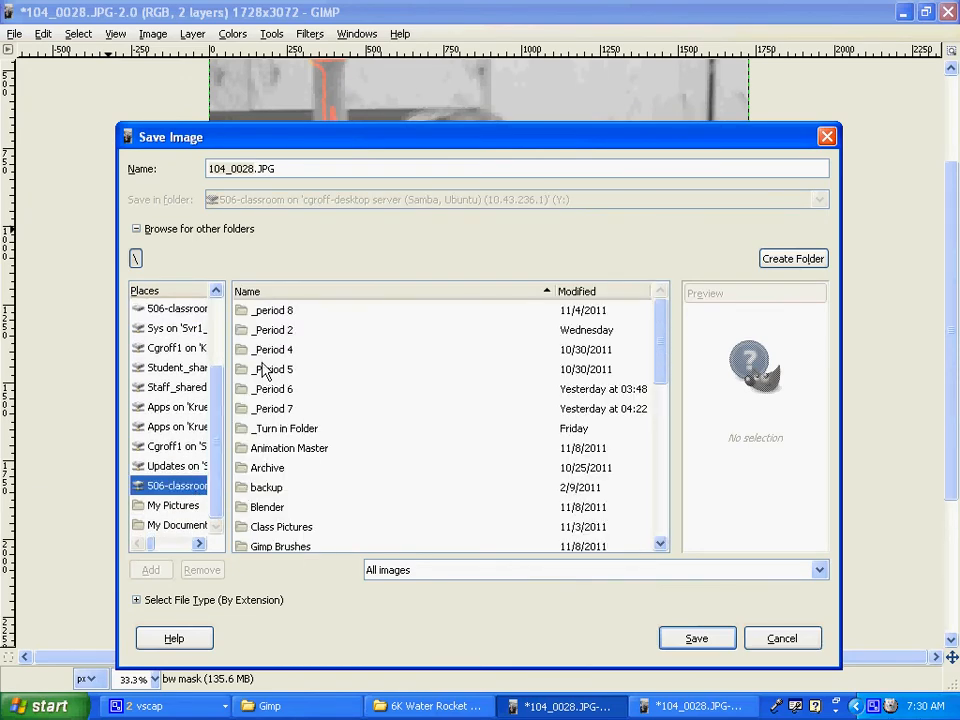
double_click(272, 330)
scroll(280, 520, "down", 3)
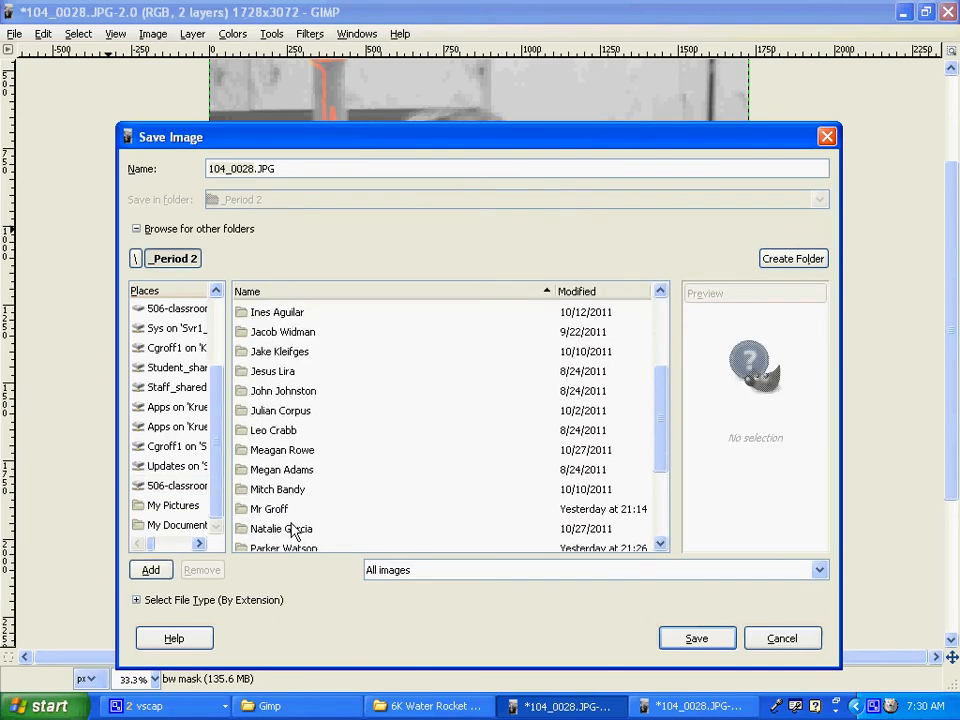
double_click(272, 512)
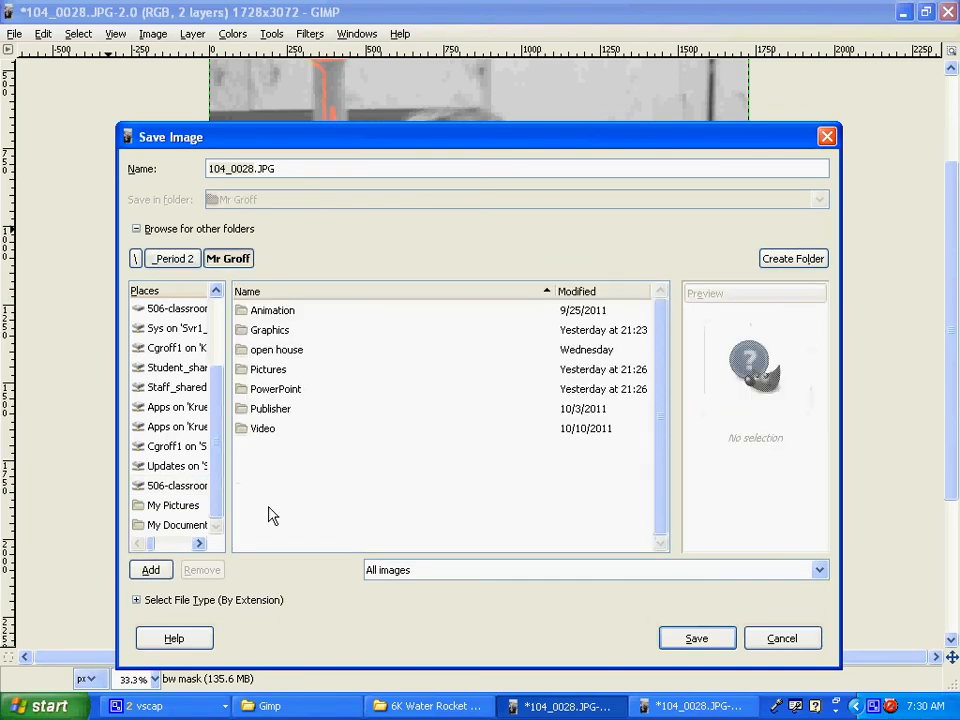
double_click(272, 330)
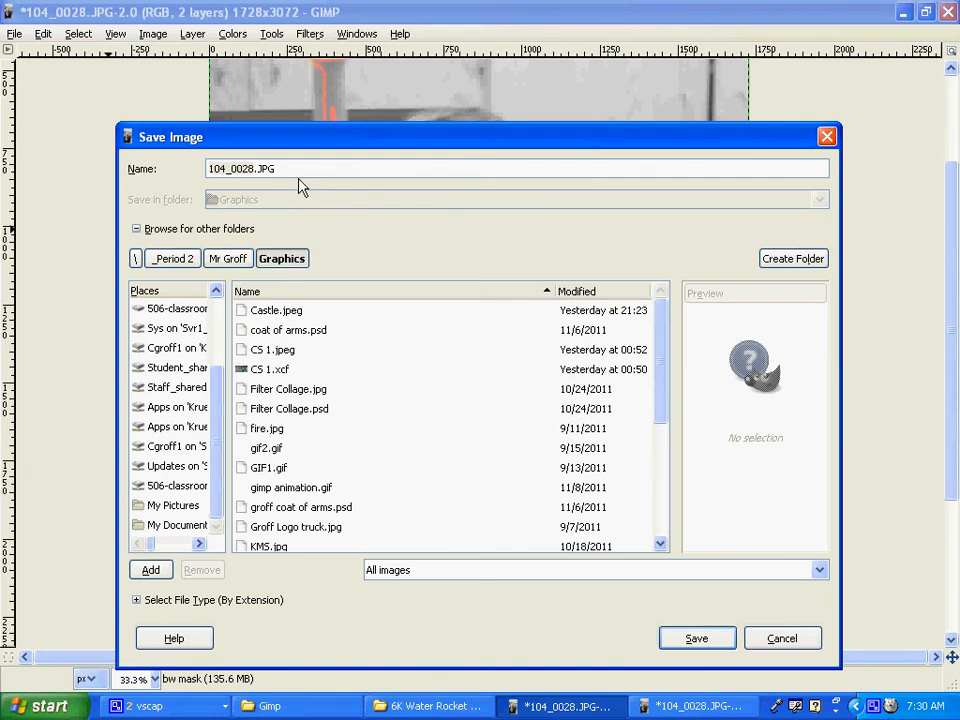
Step: Replace the base file name with 1, keeping the JPG extension, and start saving the image
left_click(253, 169)
key("BackSpace")
key("BackSpace")
key("BackSpace")
key("BackSpace")
key("BackSpace")
key("BackSpace")
key("BackSpace")
key("BackSpace")
type("1")
left_click(699, 643)
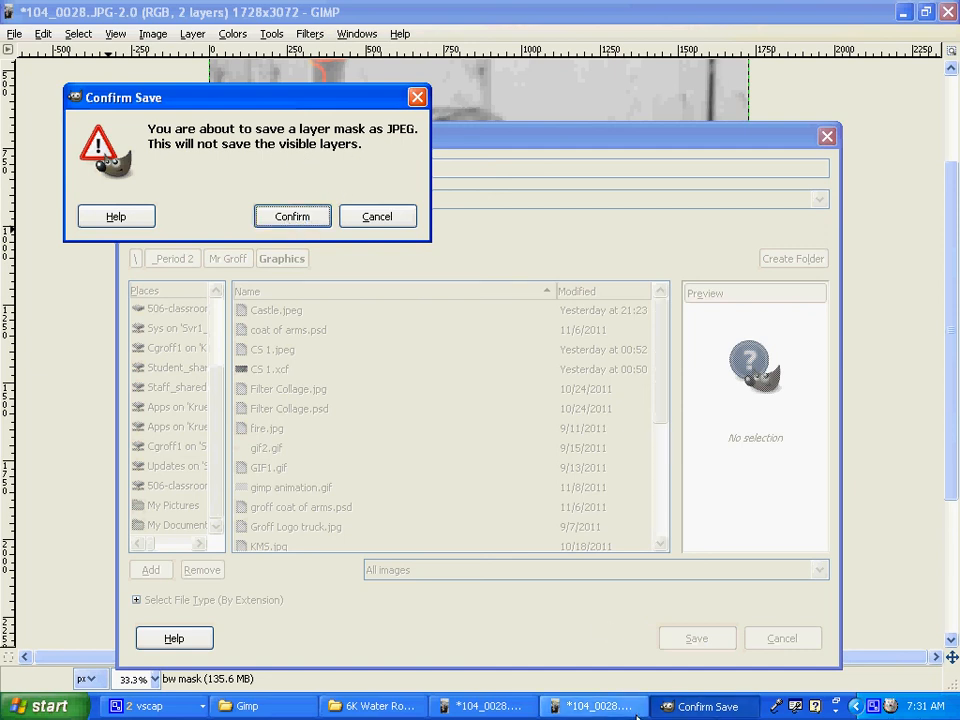
left_click(873, 706)
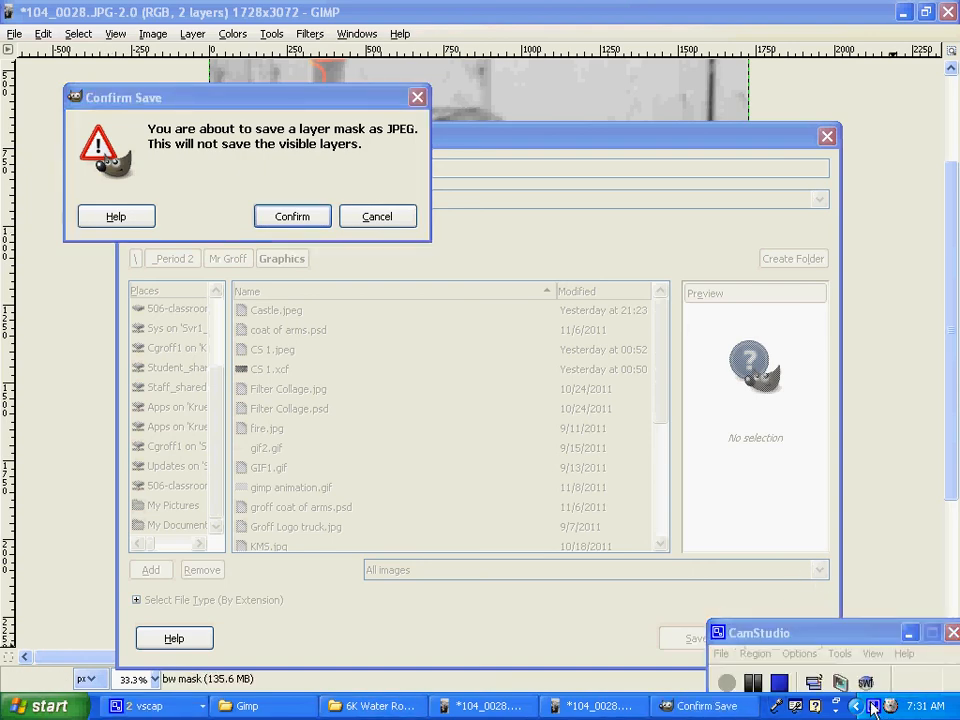